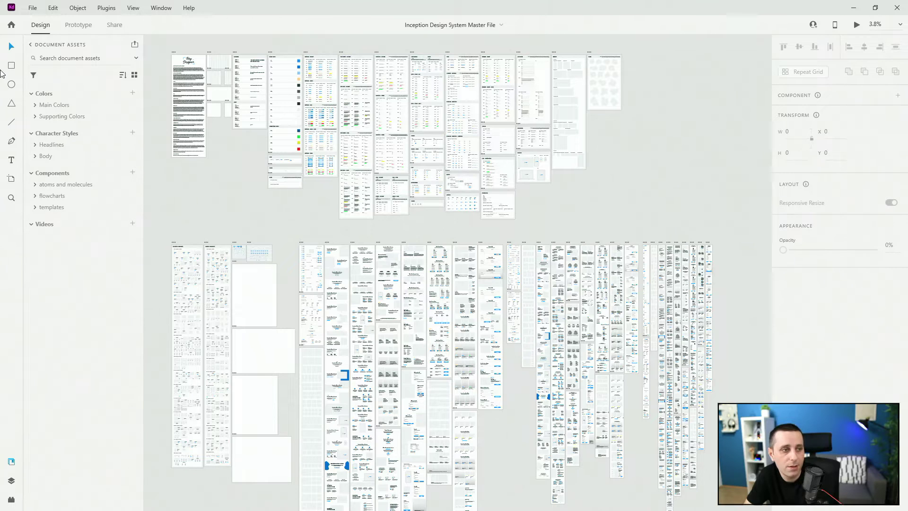
Expand the Main Colors and Supporting Colors groups and examine the matching swatches on the Colors artboard.
{"action": "left_click", "coordinate": [36, 105]}
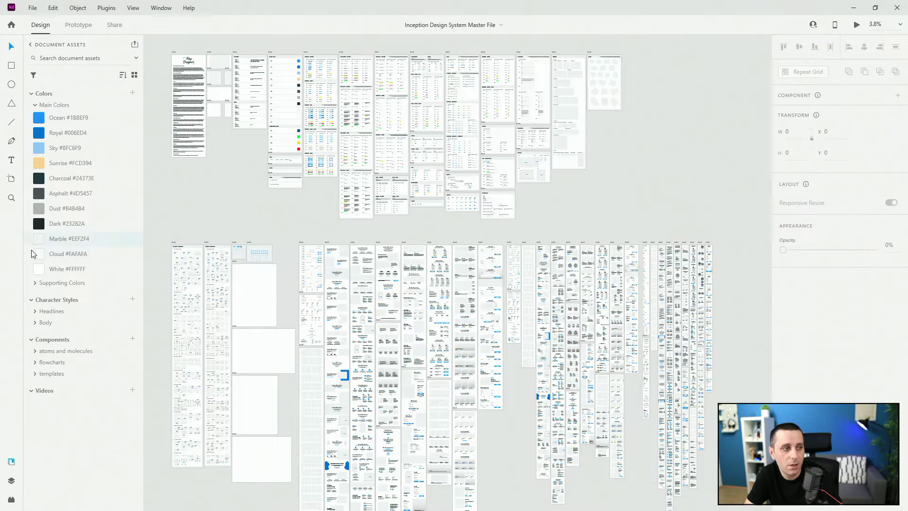
{"action": "left_click", "coordinate": [34, 283]}
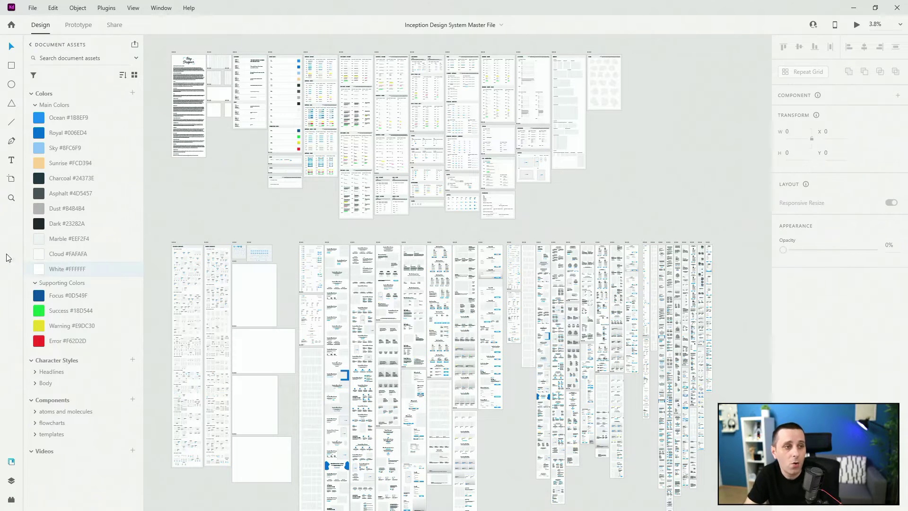
{"action": "scroll", "coordinate": [266, 56], "scroll_direction": "up", "scroll_amount": 1}
{"action": "scroll", "coordinate": [266, 56], "scroll_direction": "up", "scroll_amount": 6}
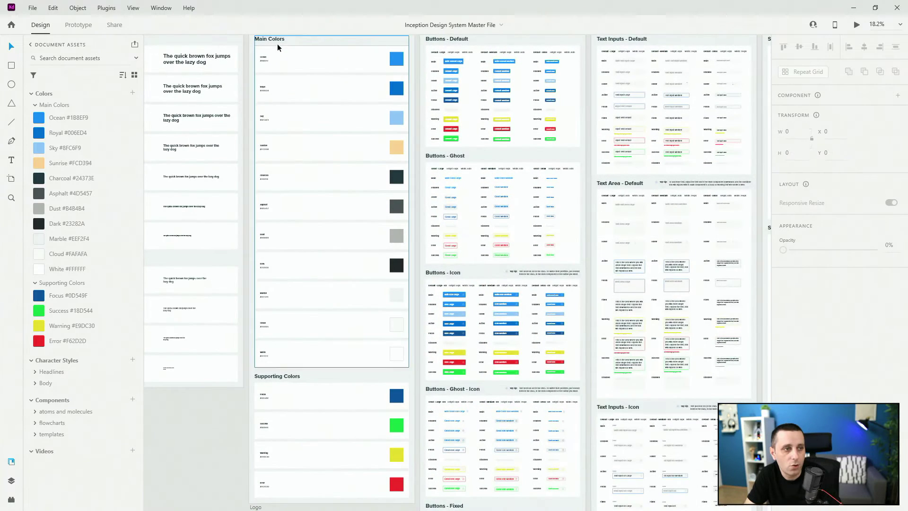
{"action": "scroll", "coordinate": [279, 52], "scroll_direction": "up", "scroll_amount": 1}
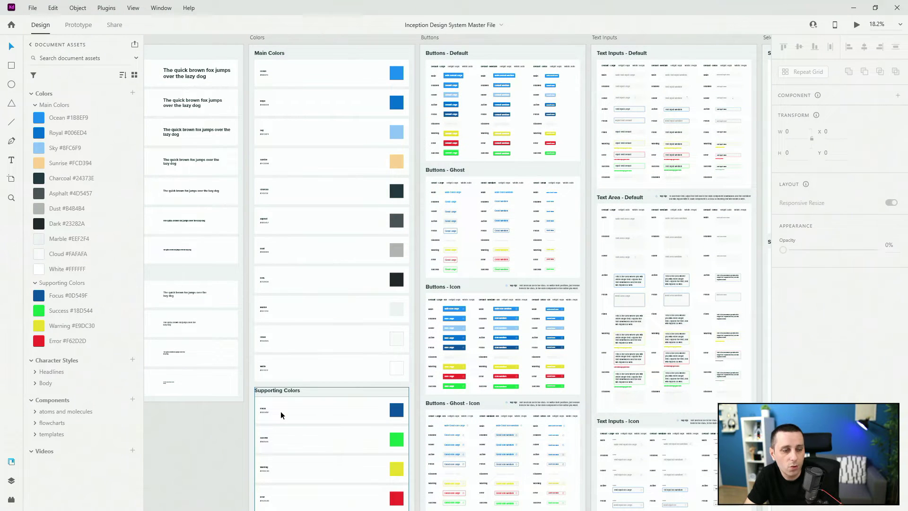
{"action": "scroll", "coordinate": [235, 103], "scroll_direction": "up", "scroll_amount": 1}
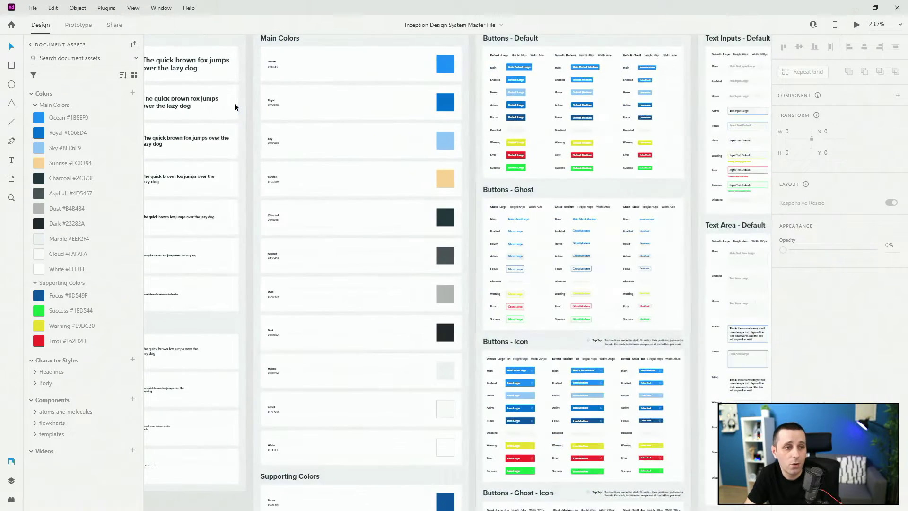
{"action": "scroll", "coordinate": [266, 123], "scroll_direction": "up", "scroll_amount": 1}
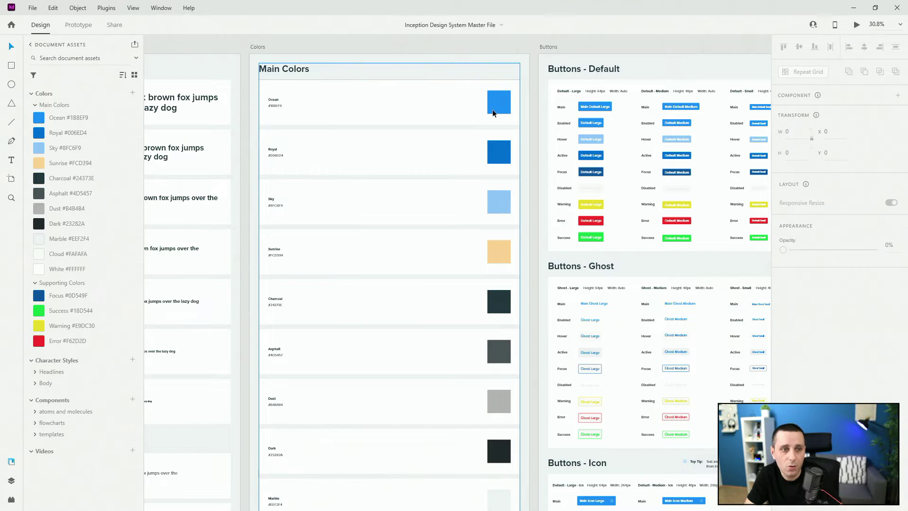
{"action": "scroll", "coordinate": [373, 88], "scroll_direction": "up", "scroll_amount": 2}
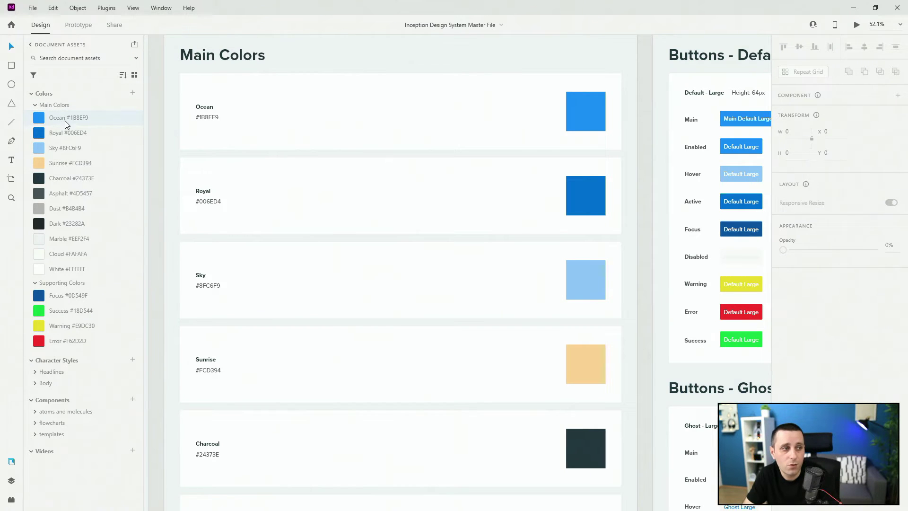
{"action": "mouse_move", "coordinate": [65, 124]}
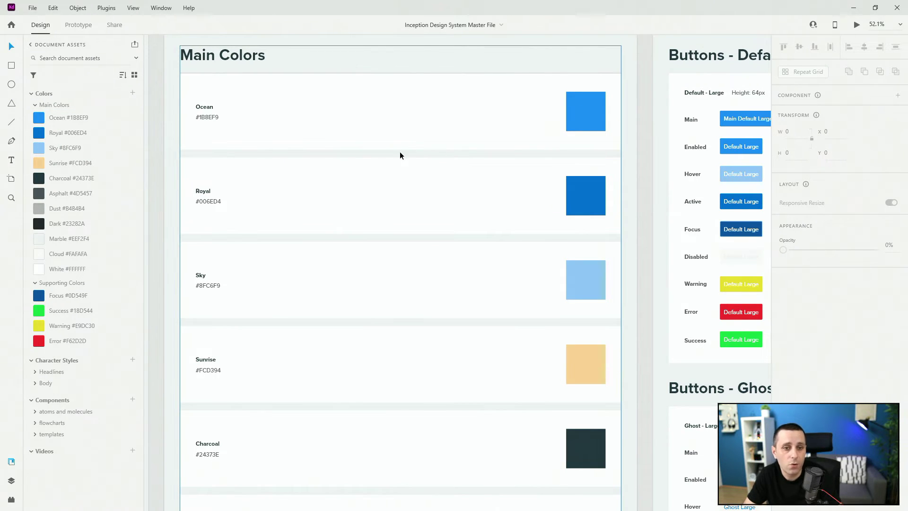
Open the Ocean colour asset for editing, check the available colour formats, and close the editor without a change.
{"action": "scroll", "coordinate": [399, 151], "scroll_direction": "down", "scroll_amount": 5}
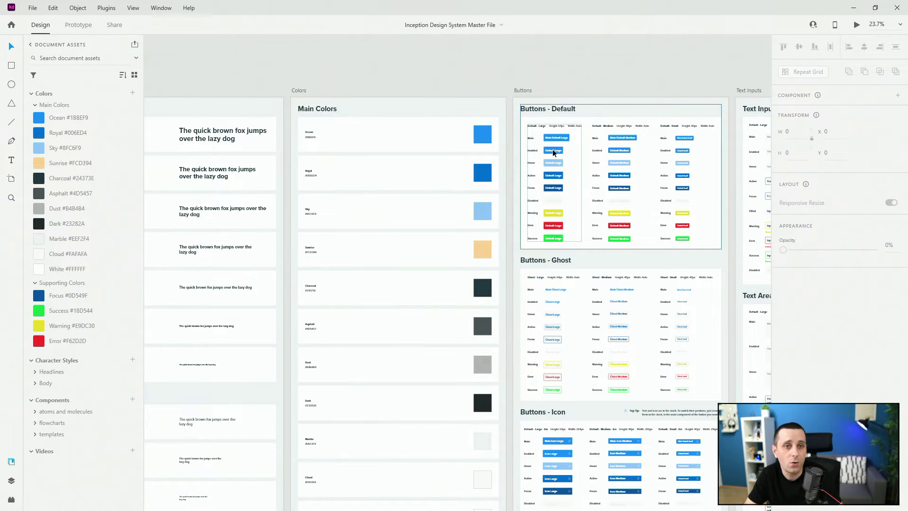
{"action": "right_click", "coordinate": [69, 122]}
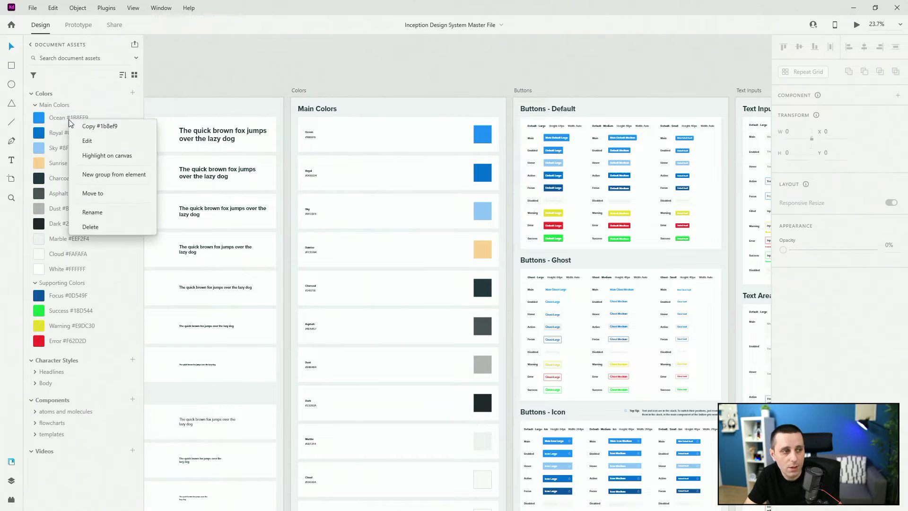
{"action": "left_click", "coordinate": [95, 142]}
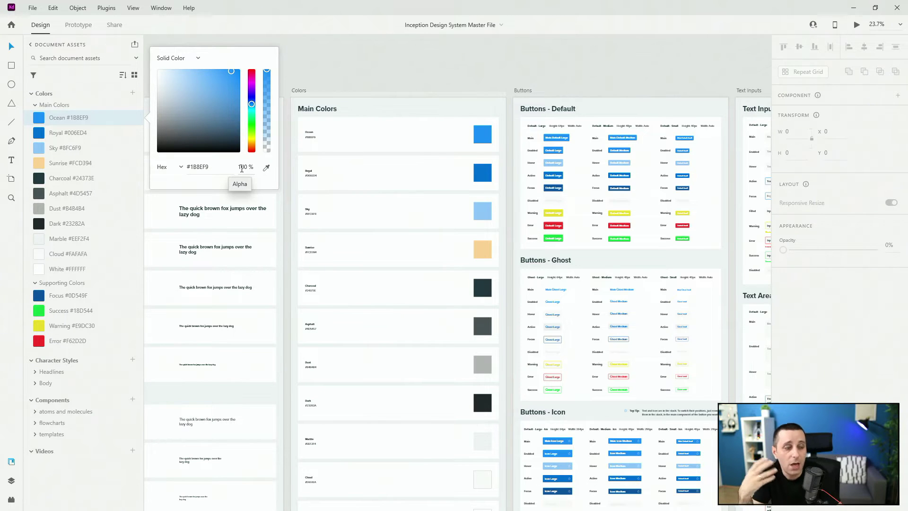
{"action": "left_click", "coordinate": [182, 170]}
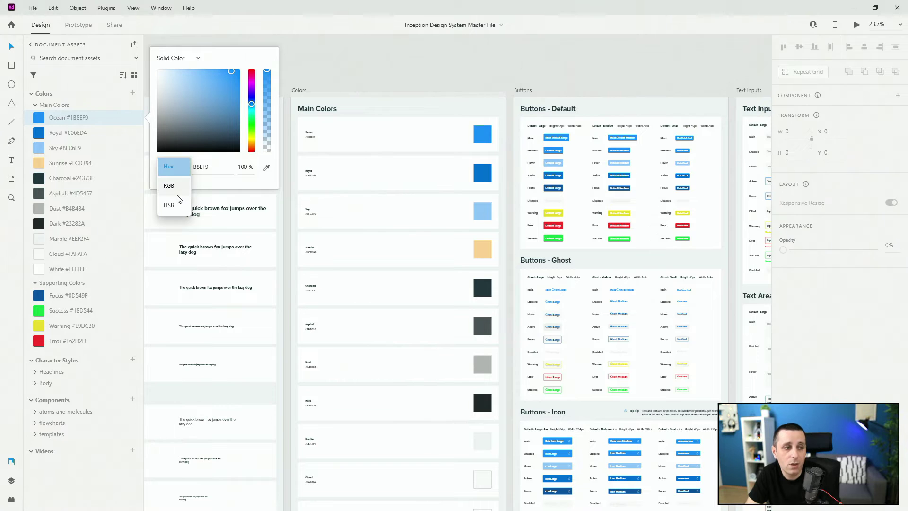
{"action": "left_click", "coordinate": [389, 63]}
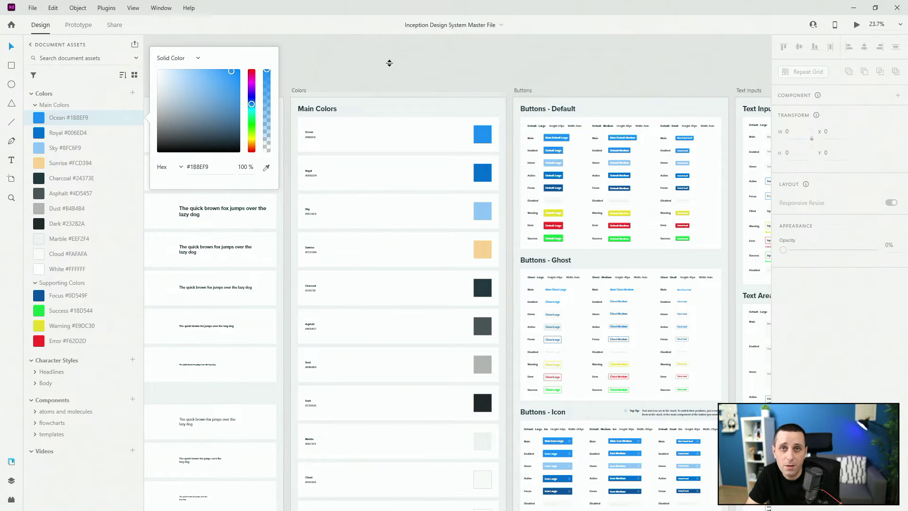
{"action": "left_click", "coordinate": [287, 54]}
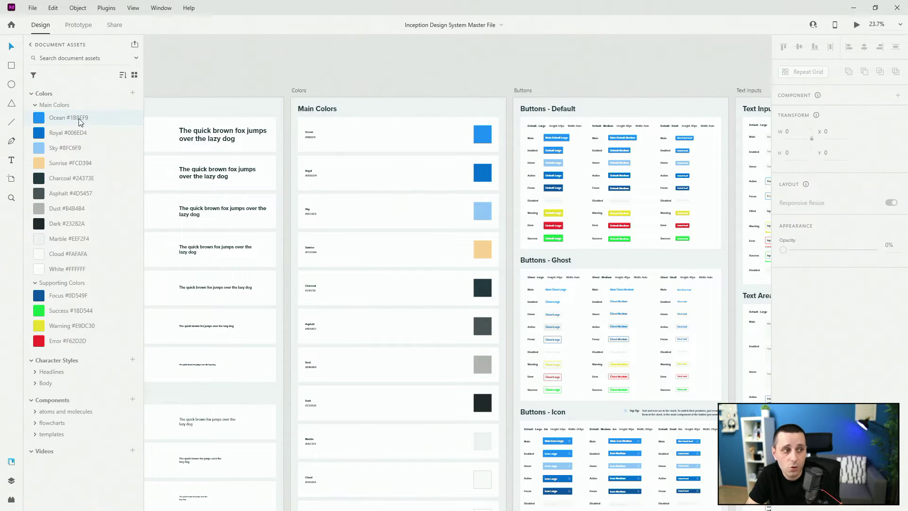
Open the name of the Ocean colour asset for renaming.
{"action": "mouse_move", "coordinate": [83, 119]}
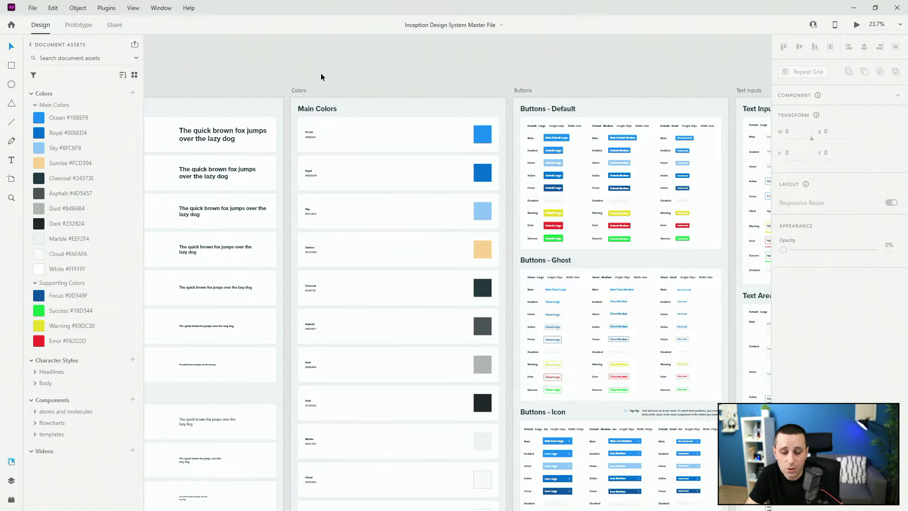
{"action": "key", "text": "ctrl+0"}
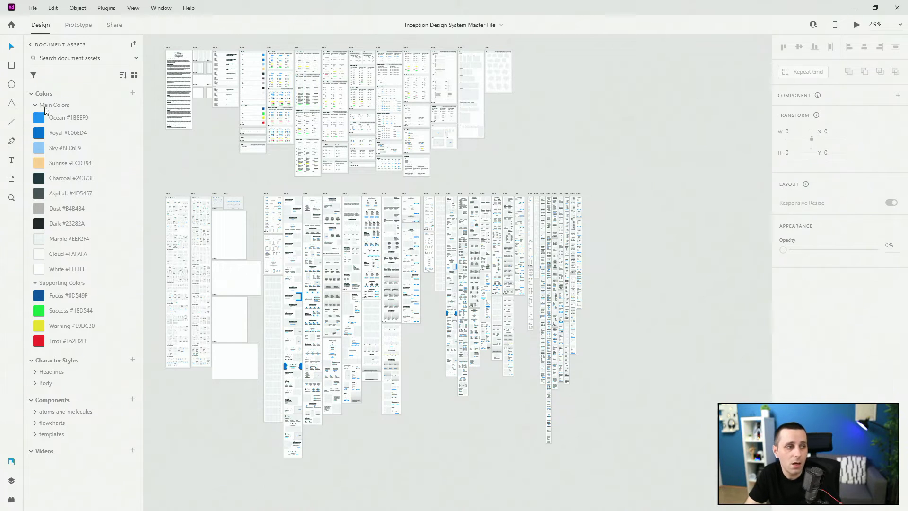
{"action": "mouse_move", "coordinate": [53, 123]}
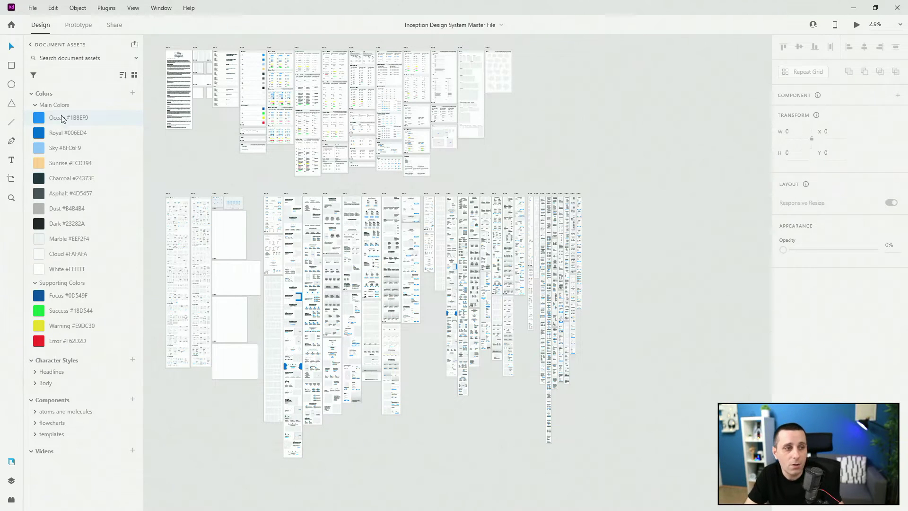
{"action": "scroll", "coordinate": [271, 53], "scroll_direction": "up", "scroll_amount": 3}
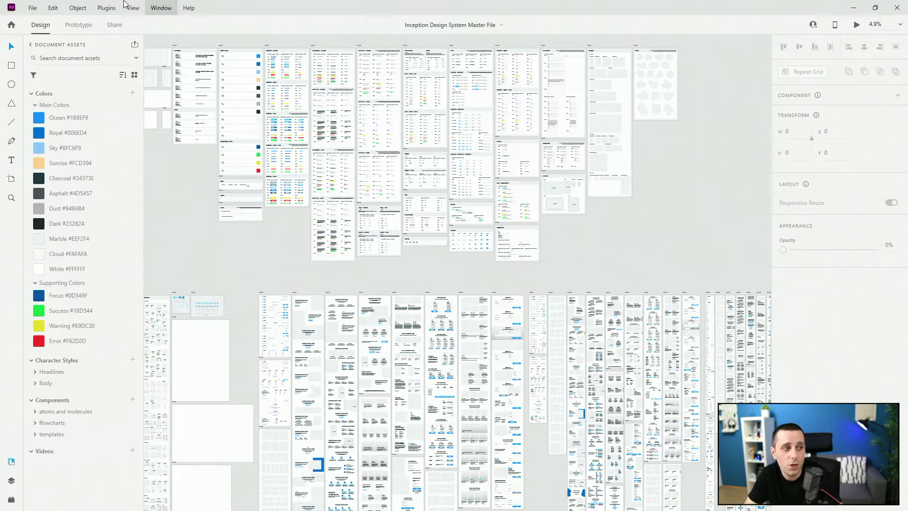
{"action": "right_click", "coordinate": [63, 121]}
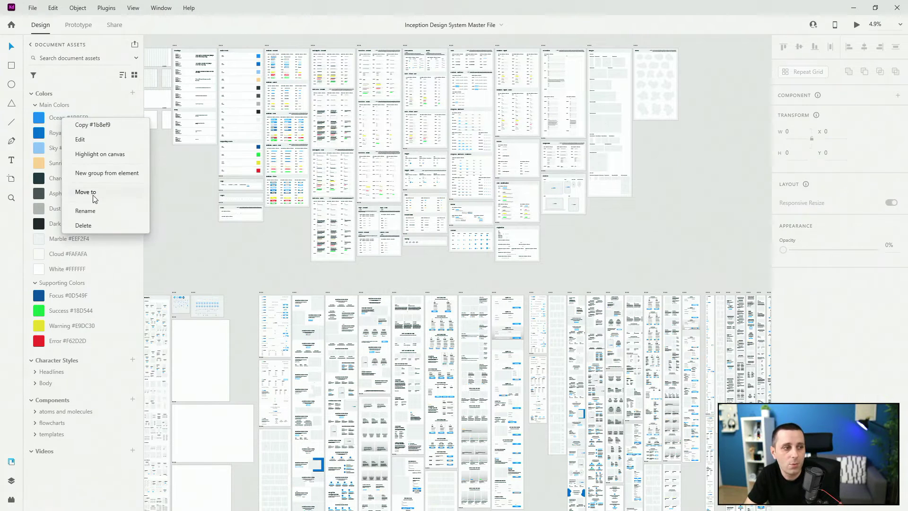
{"action": "left_click", "coordinate": [92, 210]}
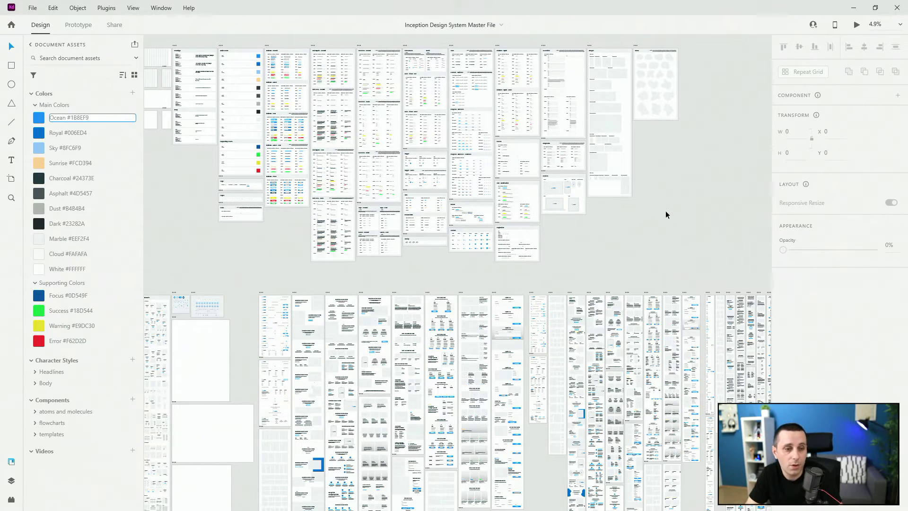
Select the btn-large-bg layer of the Main Default Large button in the Buttons - Default section.
{"action": "scroll", "coordinate": [203, 63], "scroll_direction": "up", "scroll_amount": 3}
{"action": "scroll", "coordinate": [385, 105], "scroll_direction": "up", "scroll_amount": 5}
{"action": "left_click", "coordinate": [373, 208]}
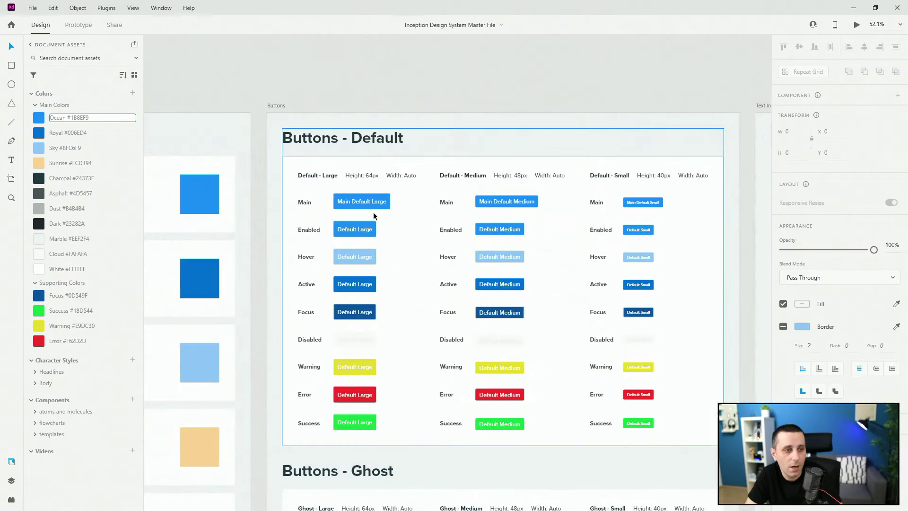
{"action": "left_click", "coordinate": [11, 480]}
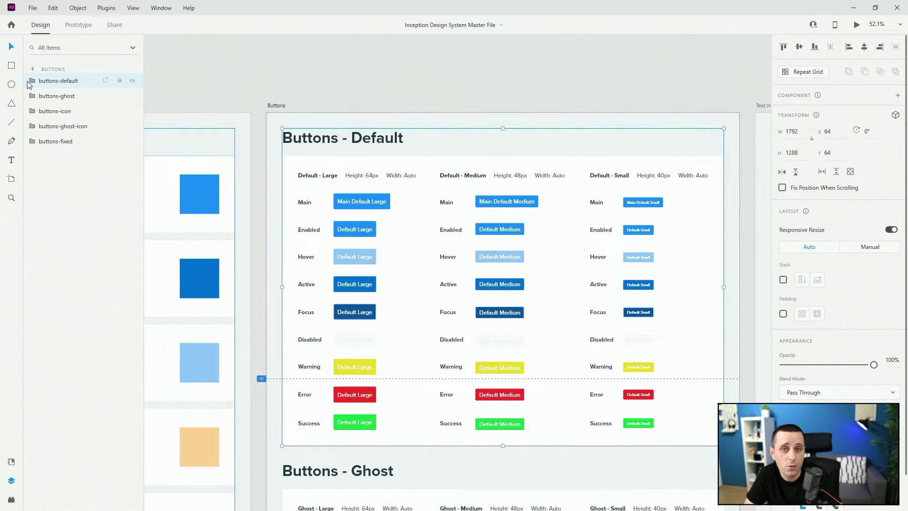
{"action": "left_click", "coordinate": [32, 81]}
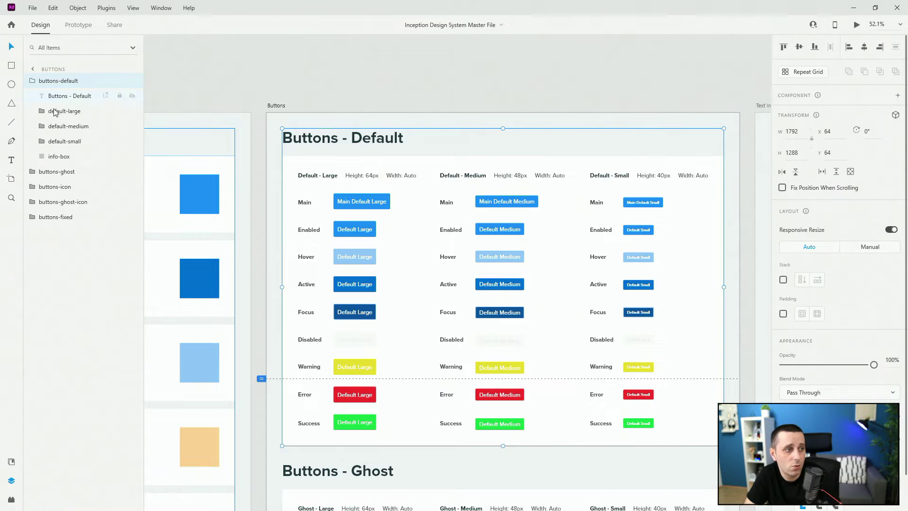
{"action": "left_click", "coordinate": [359, 196], "text": "ctrl"}
{"action": "scroll", "coordinate": [352, 194], "scroll_direction": "up", "scroll_amount": 5, "text": "ctrl"}
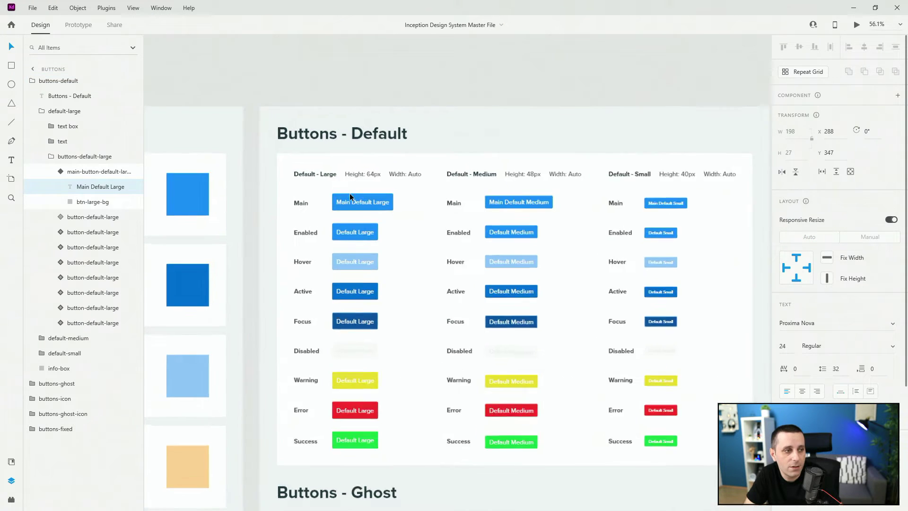
{"action": "left_click", "coordinate": [78, 203]}
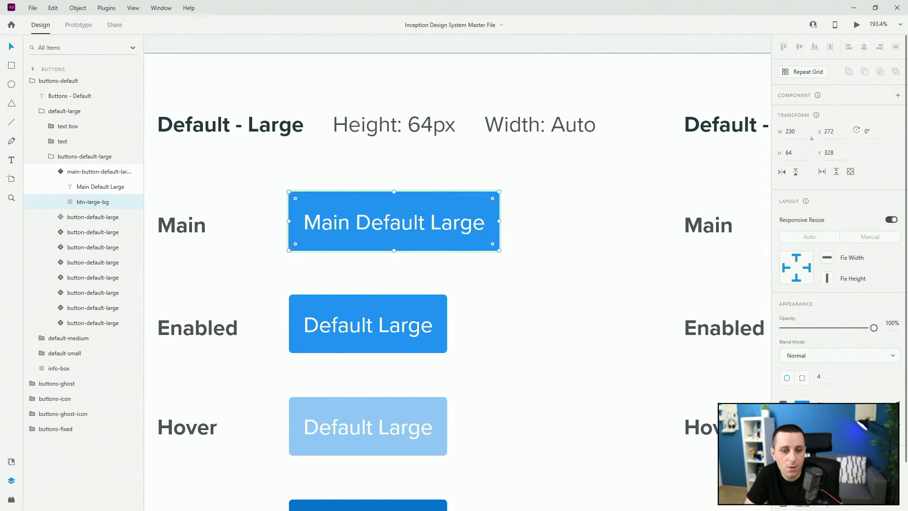
Set the fill of the btn-large-bg layer to magenta #DE5CF6 and copy its hex code.
{"action": "left_click", "coordinate": [802, 404]}
{"action": "left_click_drag", "start_coordinate": [731, 360], "coordinate": [684, 365]}
{"action": "scroll", "coordinate": [407, 276], "scroll_direction": "down", "scroll_amount": 1}
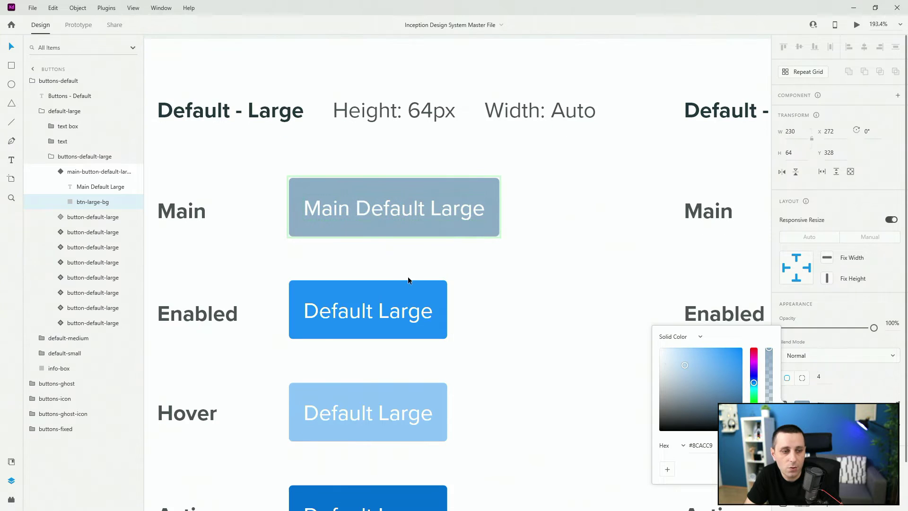
{"action": "scroll", "coordinate": [480, 259], "scroll_direction": "down", "scroll_amount": 3}
{"action": "scroll", "coordinate": [480, 263], "scroll_direction": "down", "scroll_amount": 5}
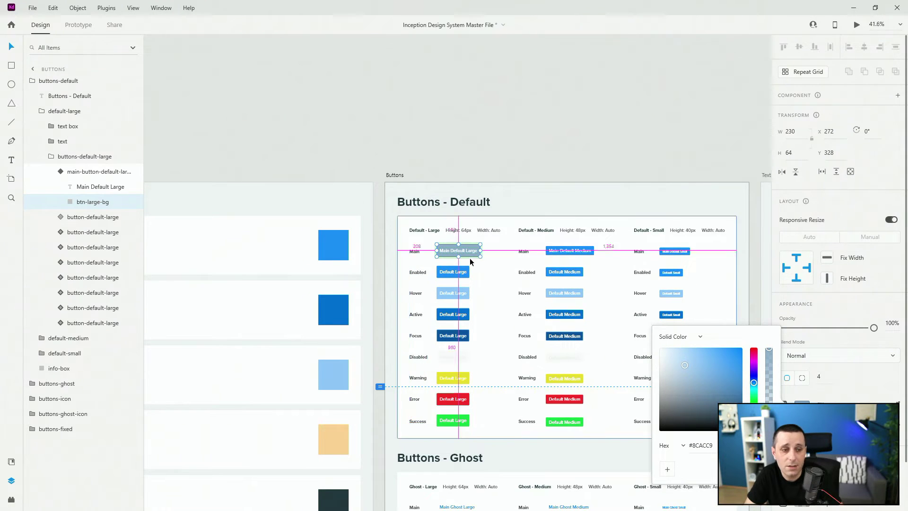
{"action": "scroll", "coordinate": [480, 263], "scroll_direction": "up", "scroll_amount": 4}
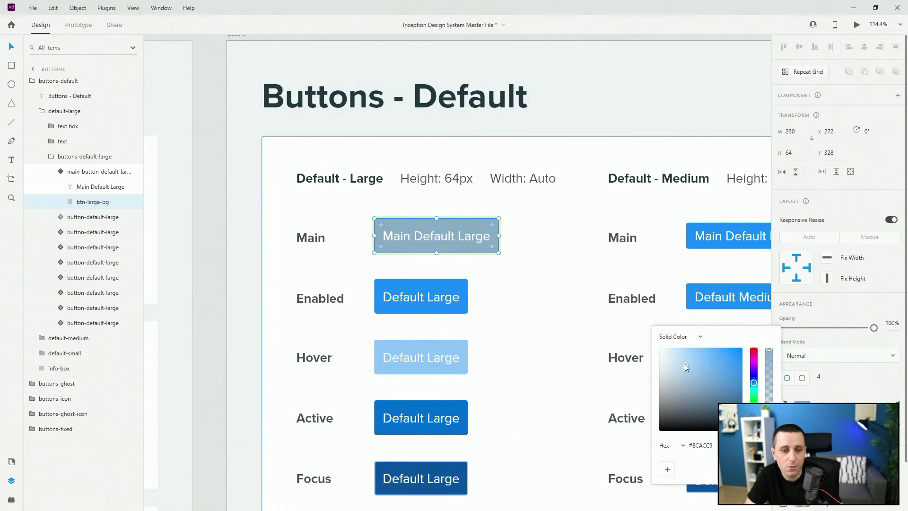
{"action": "left_click_drag", "start_coordinate": [754, 383], "coordinate": [753, 364]}
{"action": "left_click_drag", "start_coordinate": [693, 364], "coordinate": [711, 351]}
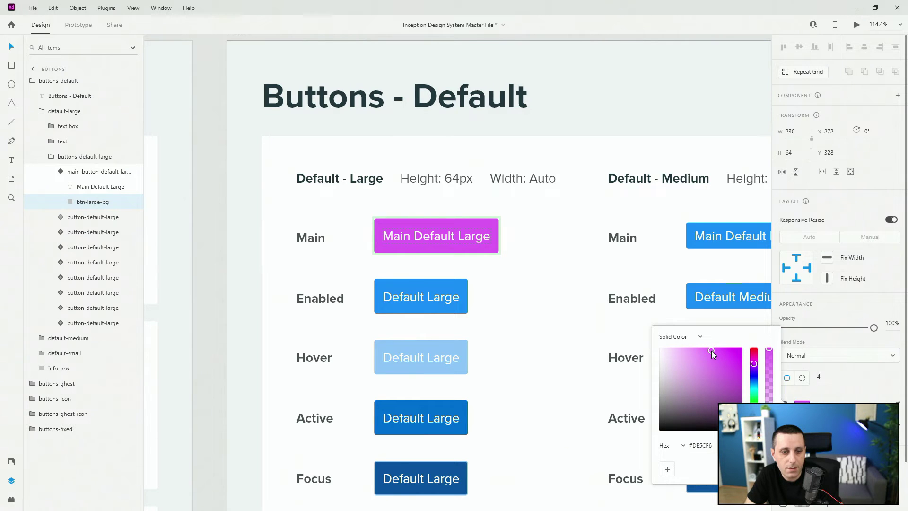
{"action": "left_click", "coordinate": [692, 446]}
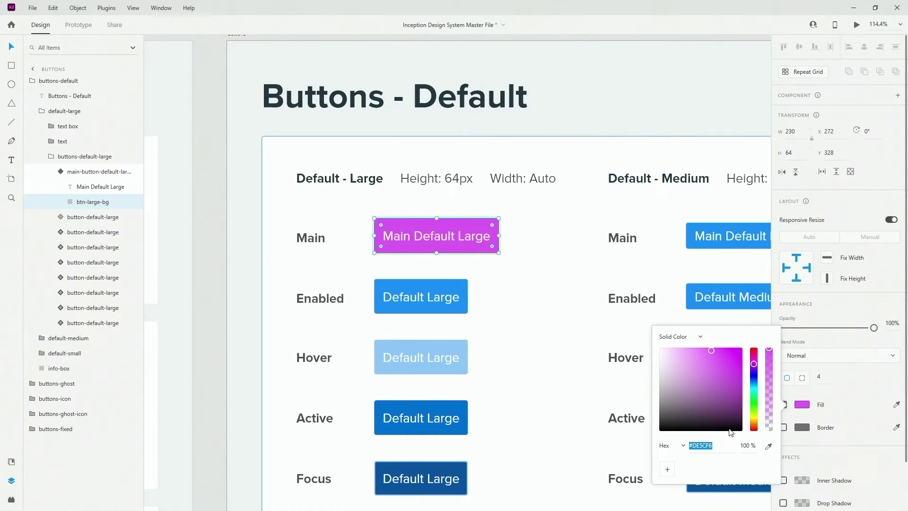
{"action": "left_click", "coordinate": [847, 400]}
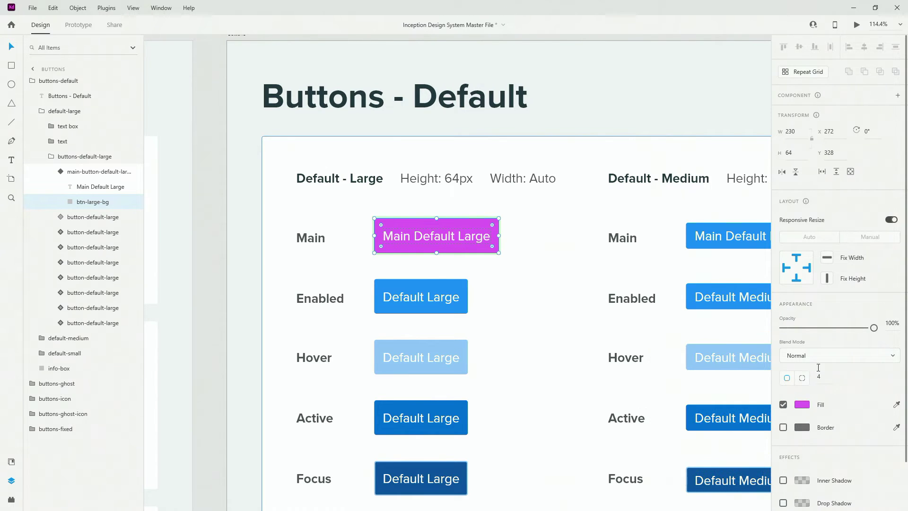
Edit the Ocean colour asset in Main Colors to the copied hex value #DE5CF6 and review the updated default buttons.
{"action": "left_click", "coordinate": [9, 461]}
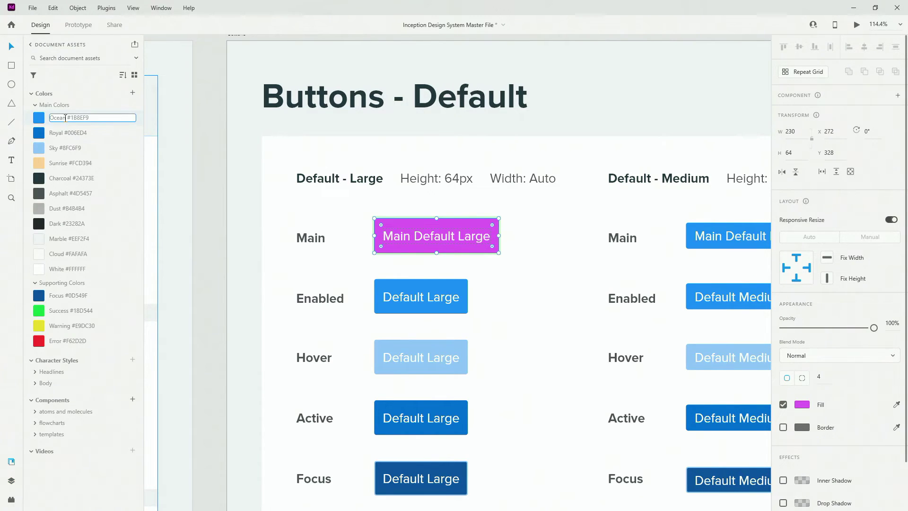
{"action": "key", "text": "ctrl+a"}
{"action": "right_click", "coordinate": [108, 118]}
{"action": "left_click", "coordinate": [123, 140]}
{"action": "right_click", "coordinate": [47, 125]}
{"action": "left_click", "coordinate": [64, 168]}
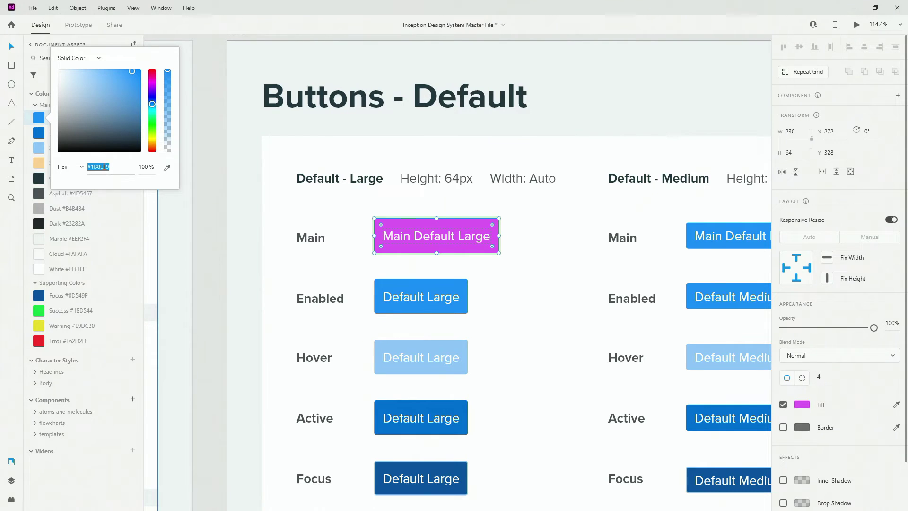
{"action": "type", "text": "#DE50F6"}
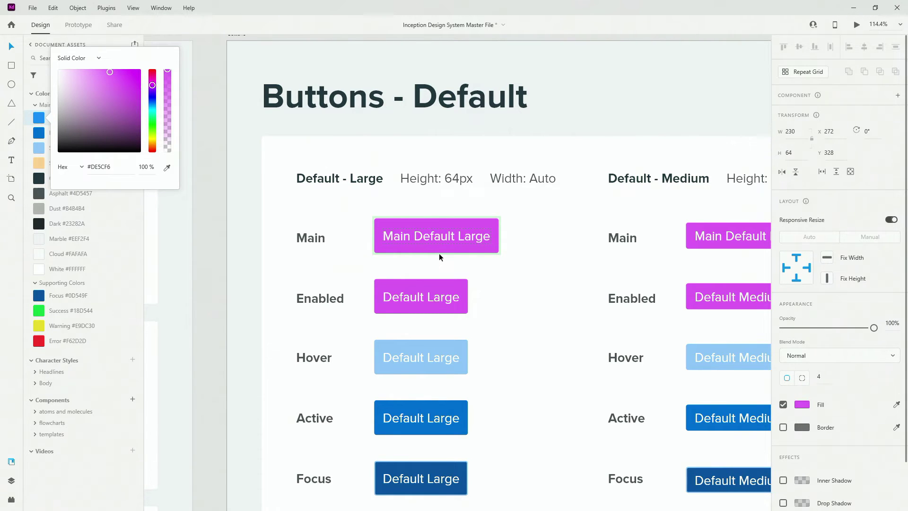
{"action": "scroll", "coordinate": [439, 255], "scroll_direction": "down", "scroll_amount": 5}
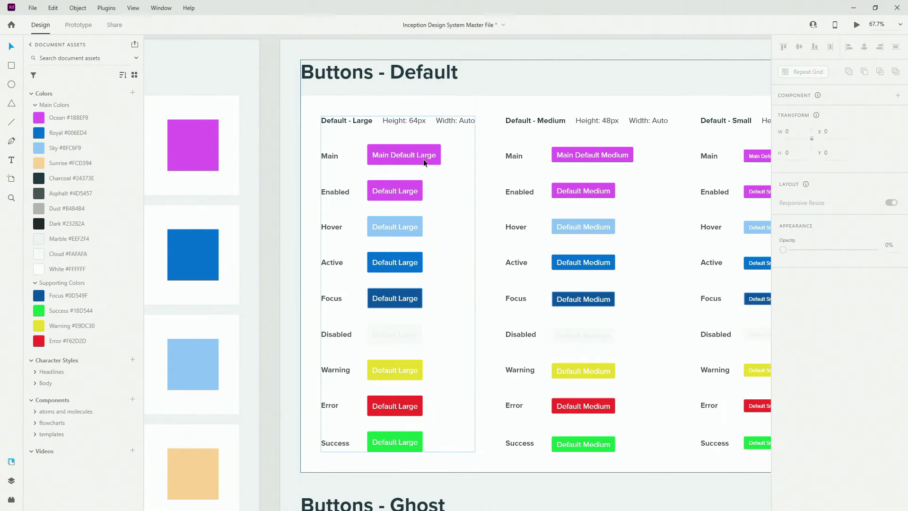
Examine how the changed Ocean colour appears in the Main Colors swatches, the button sections and the logos.
{"action": "scroll", "coordinate": [424, 159], "scroll_direction": "down", "scroll_amount": 5}
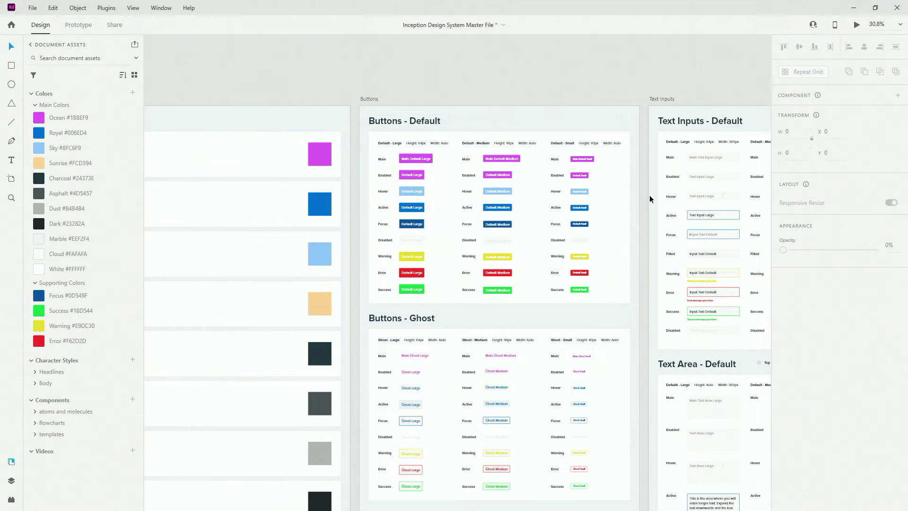
{"action": "scroll", "coordinate": [649, 195], "scroll_direction": "down", "scroll_amount": 1}
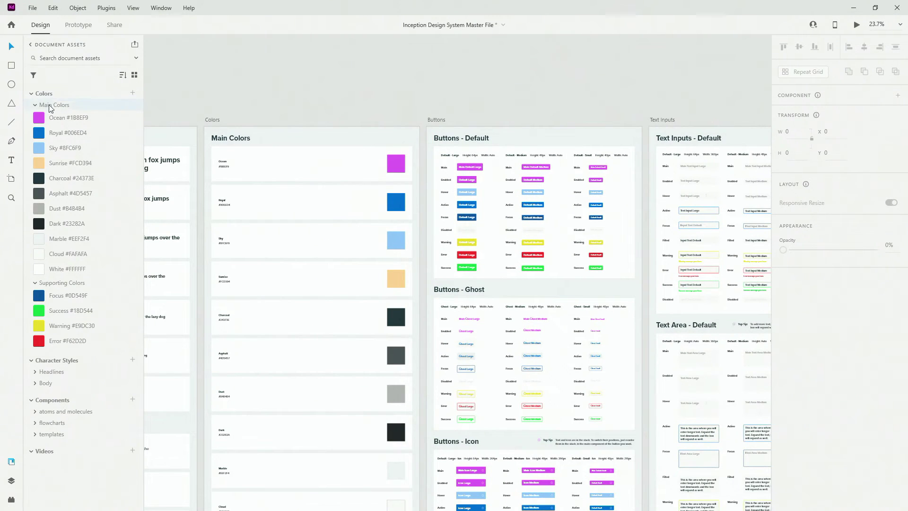
{"action": "mouse_move", "coordinate": [66, 127]}
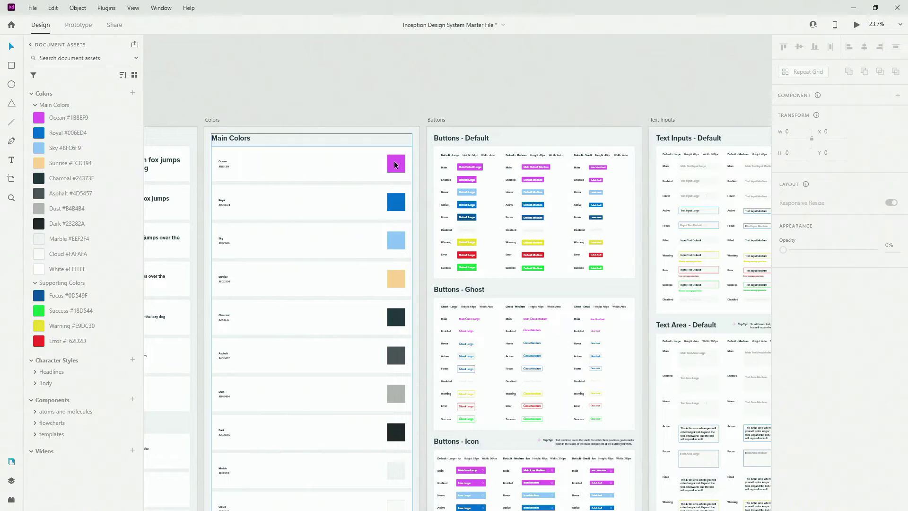
{"action": "scroll", "coordinate": [547, 202], "scroll_direction": "down", "scroll_amount": 3}
{"action": "scroll", "coordinate": [547, 202], "scroll_direction": "down", "scroll_amount": 7}
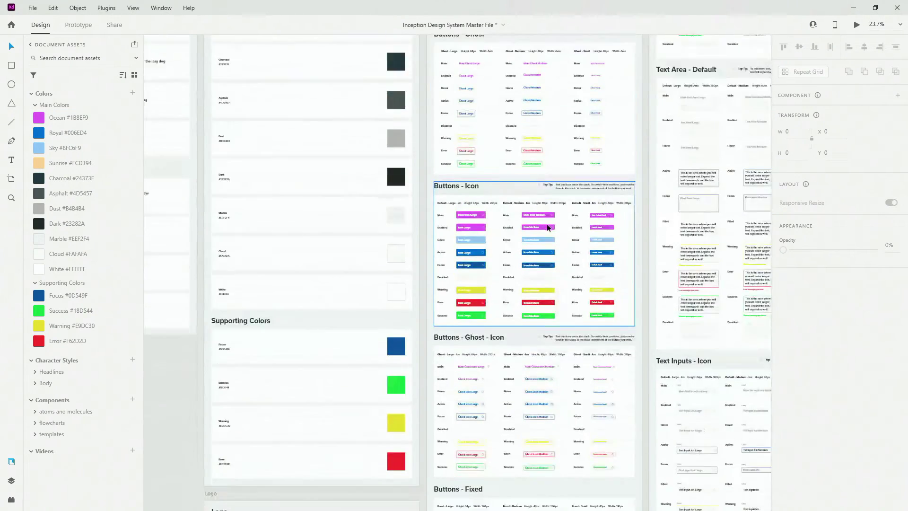
{"action": "scroll", "coordinate": [530, 191], "scroll_direction": "down", "scroll_amount": 3}
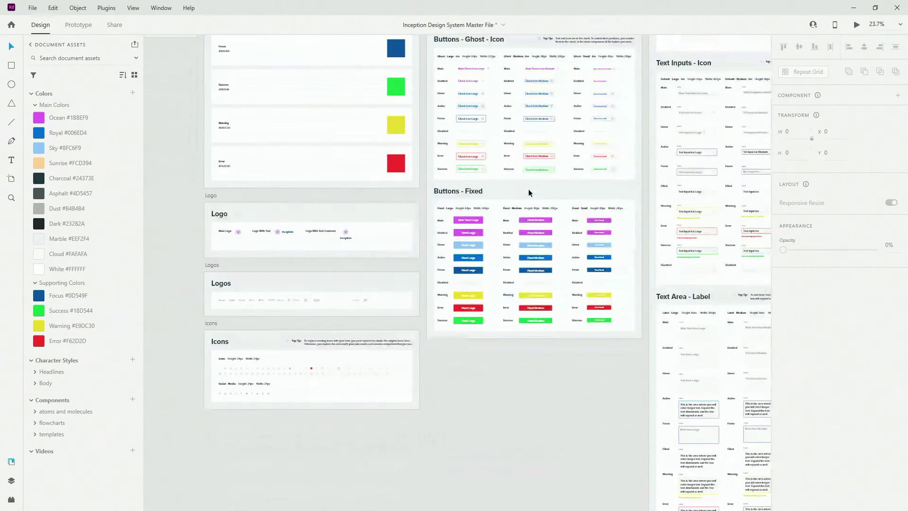
{"action": "scroll", "coordinate": [316, 251], "scroll_direction": "up", "scroll_amount": 5}
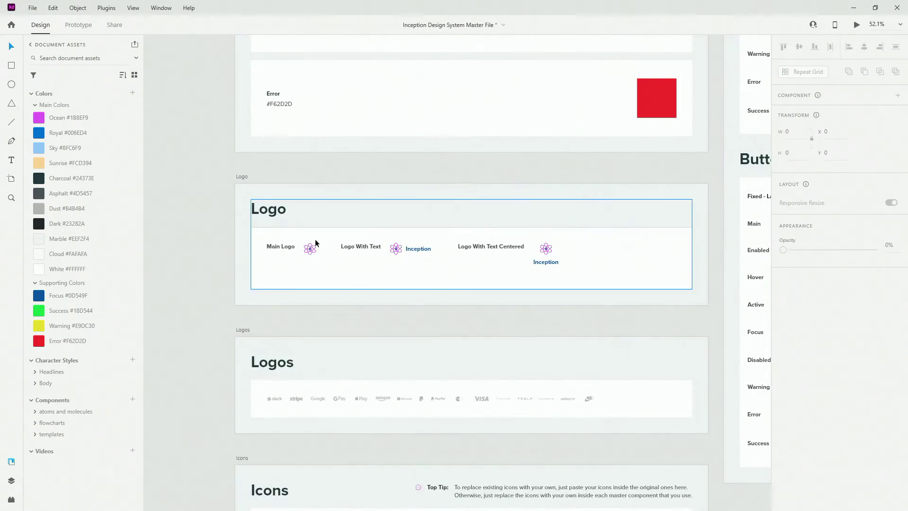
Examine the flowchart and template artboards across the whole file for the changed Ocean colour.
{"action": "scroll", "coordinate": [555, 255], "scroll_direction": "down", "scroll_amount": 8}
{"action": "scroll", "coordinate": [555, 254], "scroll_direction": "down", "scroll_amount": 5}
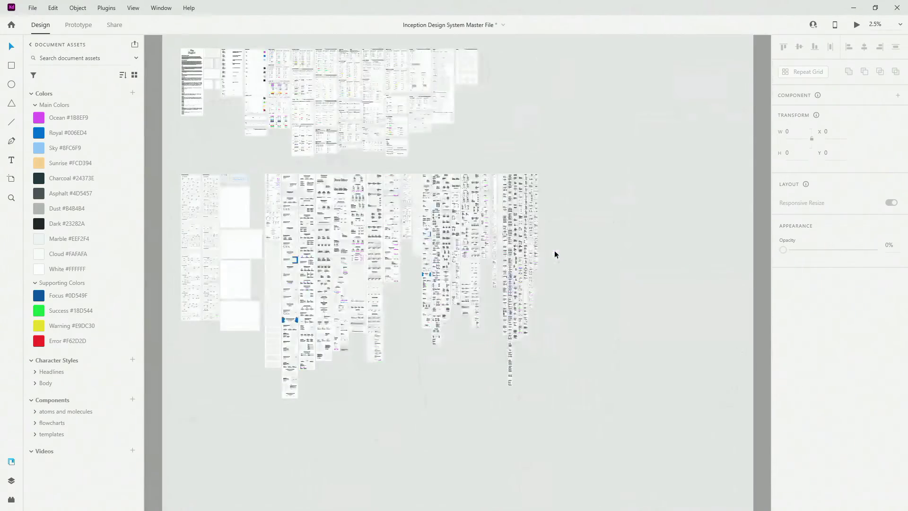
{"action": "scroll", "coordinate": [353, 204], "scroll_direction": "up", "scroll_amount": 3}
{"action": "scroll", "coordinate": [353, 203], "scroll_direction": "down", "scroll_amount": 2}
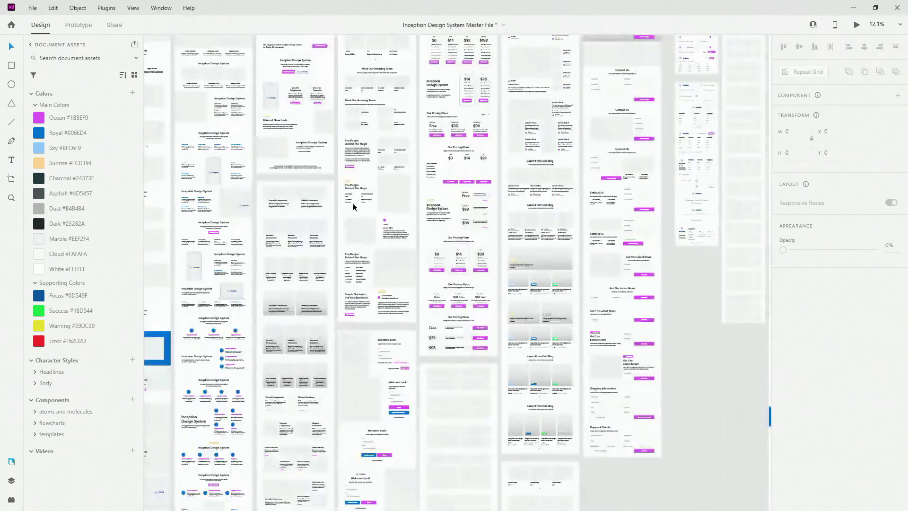
{"action": "scroll", "coordinate": [687, 341], "scroll_direction": "left", "scroll_amount": 10}
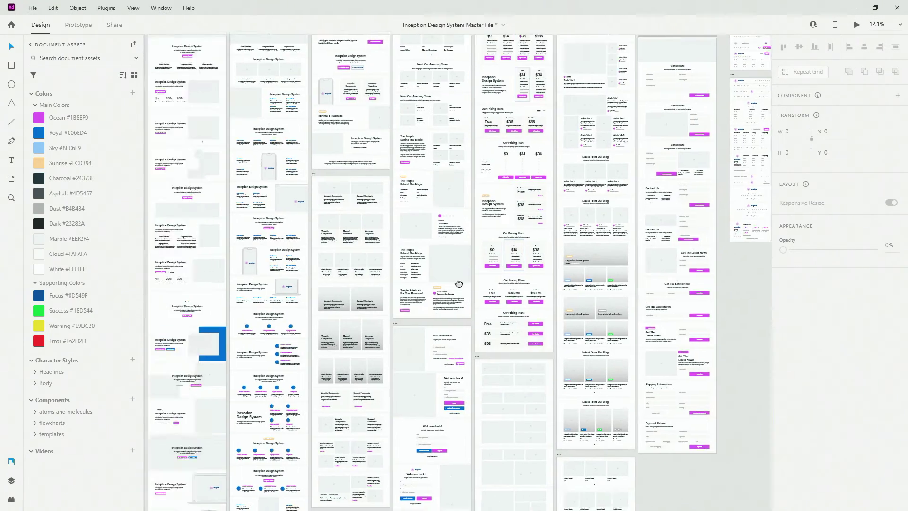
{"action": "scroll", "coordinate": [284, 191], "scroll_direction": "up", "scroll_amount": 3}
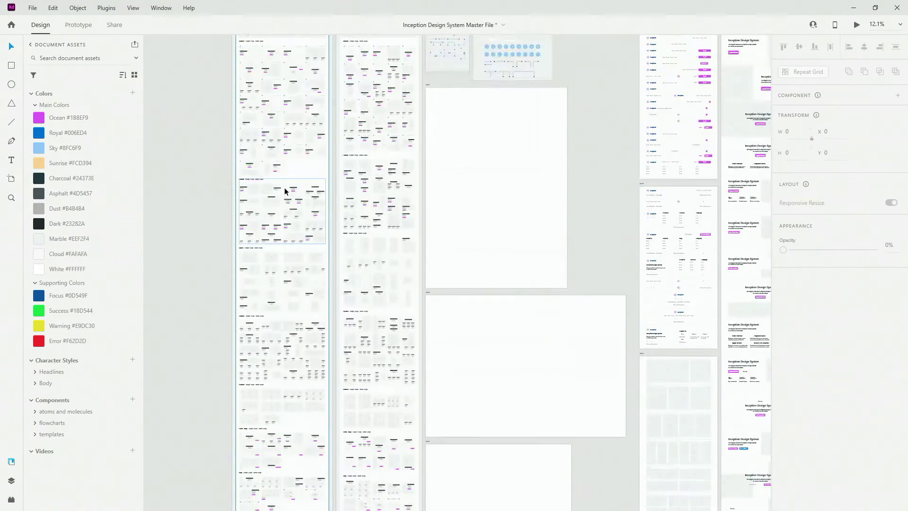
{"action": "scroll", "coordinate": [251, 161], "scroll_direction": "up", "scroll_amount": 9}
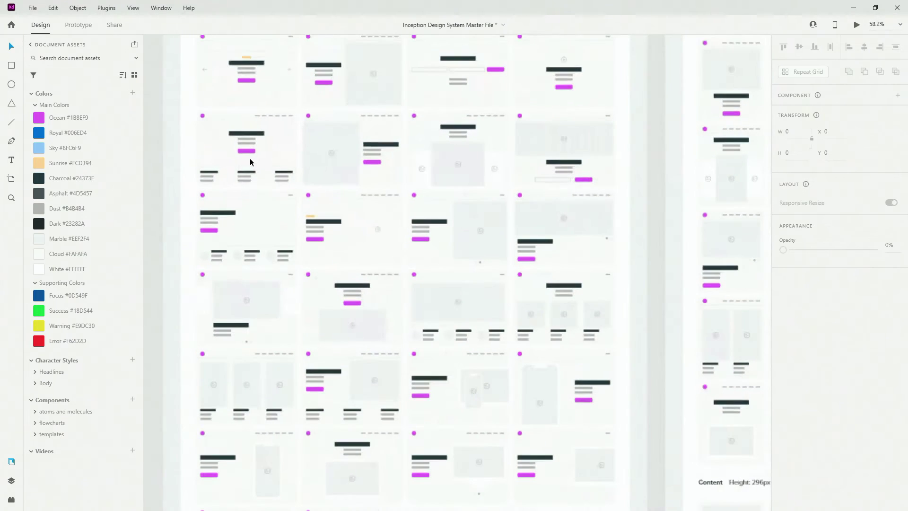
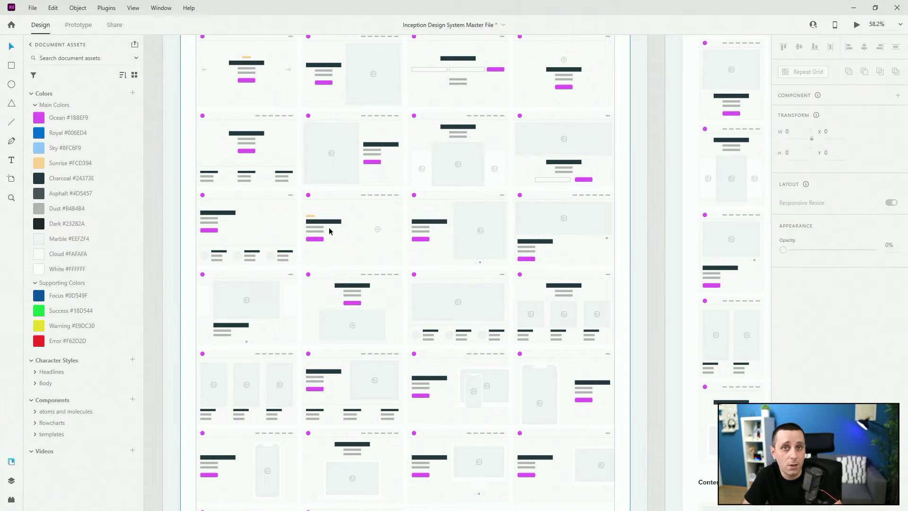
{"action": "key", "text": "ctrl+0"}
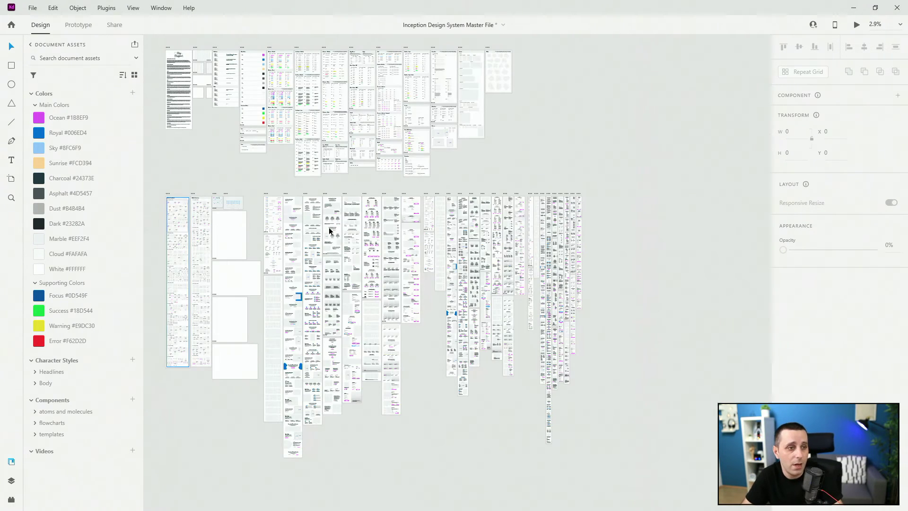
{"action": "scroll", "coordinate": [579, 257], "scroll_direction": "up", "scroll_amount": 5}
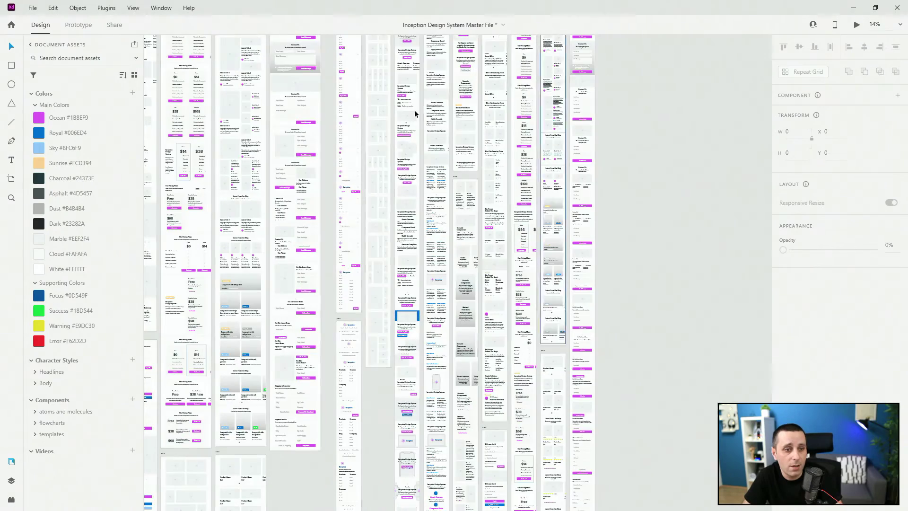
{"action": "scroll", "coordinate": [505, 294], "scroll_direction": "down", "scroll_amount": 5}
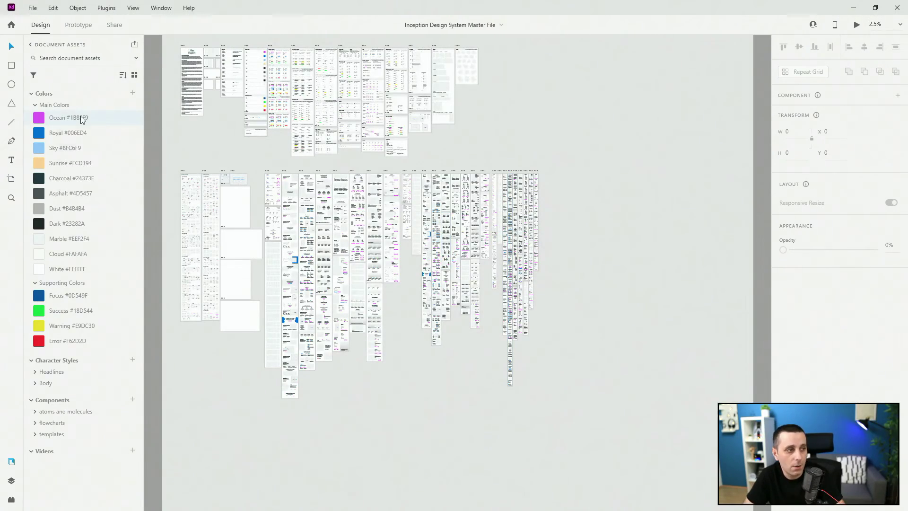
Rename the Ocean colour asset in Main Colors to Purple, keeping the hex code part of its name.
{"action": "right_click", "coordinate": [81, 116]}
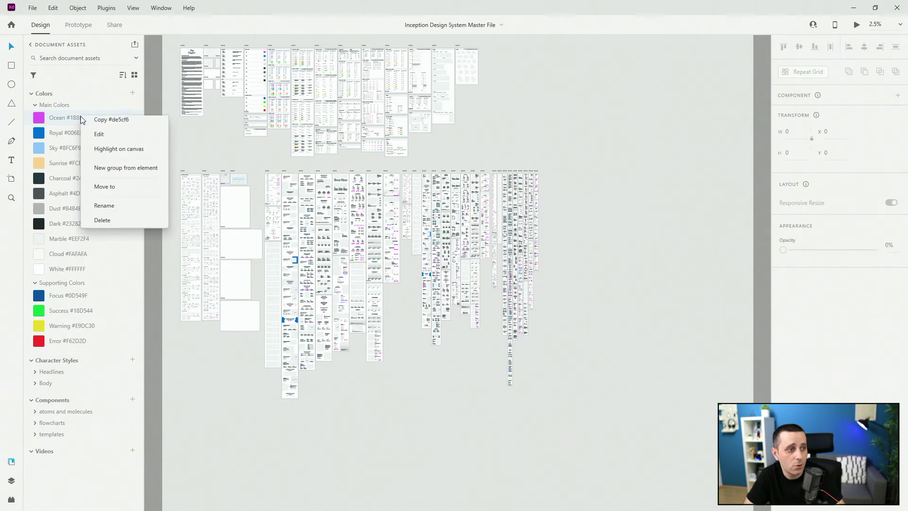
{"action": "left_click", "coordinate": [113, 210]}
{"action": "key", "text": "Left"}
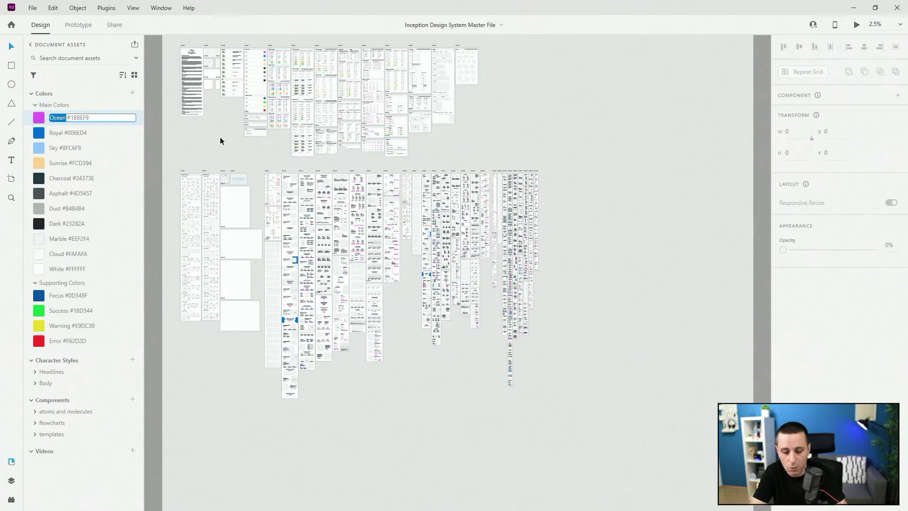
{"action": "type", "text": "Purple"}
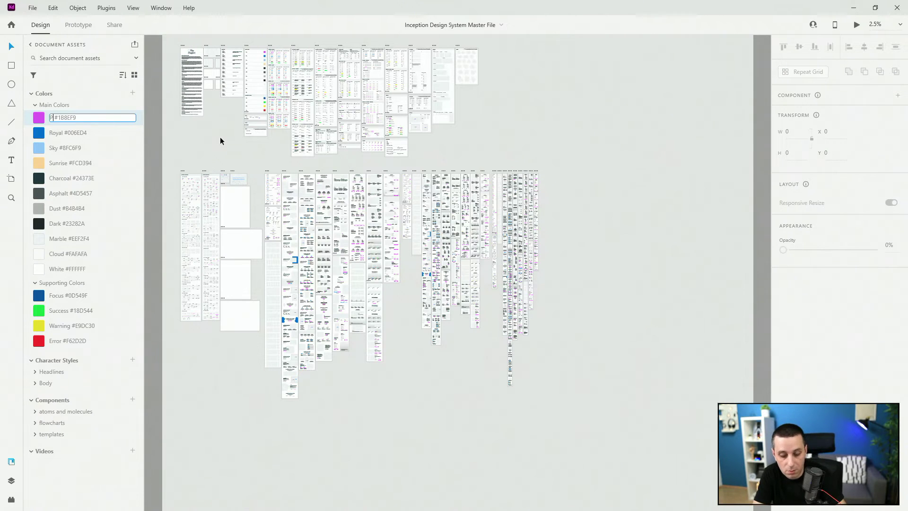
{"action": "key", "text": "Return"}
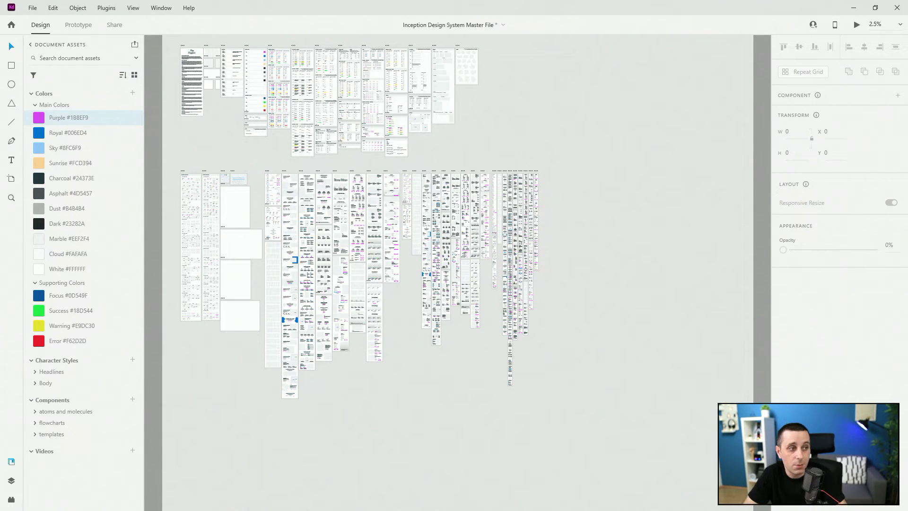
Copy the Purple asset's hex value and replace the outdated code in its name with #de5cf6.
{"action": "right_click", "coordinate": [57, 118]}
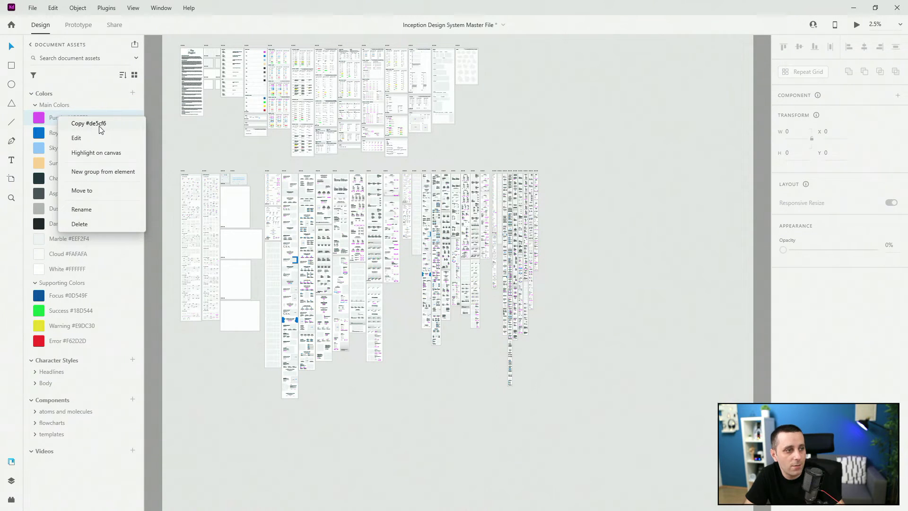
{"action": "left_click", "coordinate": [104, 124]}
{"action": "right_click", "coordinate": [75, 116]}
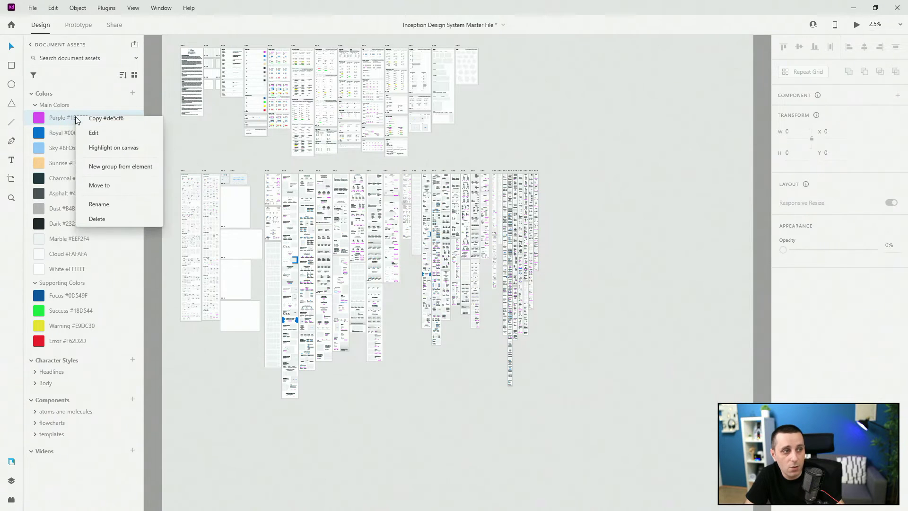
{"action": "left_click", "coordinate": [115, 210]}
{"action": "key", "text": "End"}
{"action": "key", "text": "shift+Left"}
{"action": "key", "text": "shift+Left"}
{"action": "key", "text": "shift+Left"}
{"action": "key", "text": "shift+Left"}
{"action": "key", "text": "shift+Left"}
{"action": "key", "text": "shift+Left"}
{"action": "key", "text": "shift+Left"}
{"action": "key", "text": "ctrl+v"}
{"action": "key", "text": "Return"}
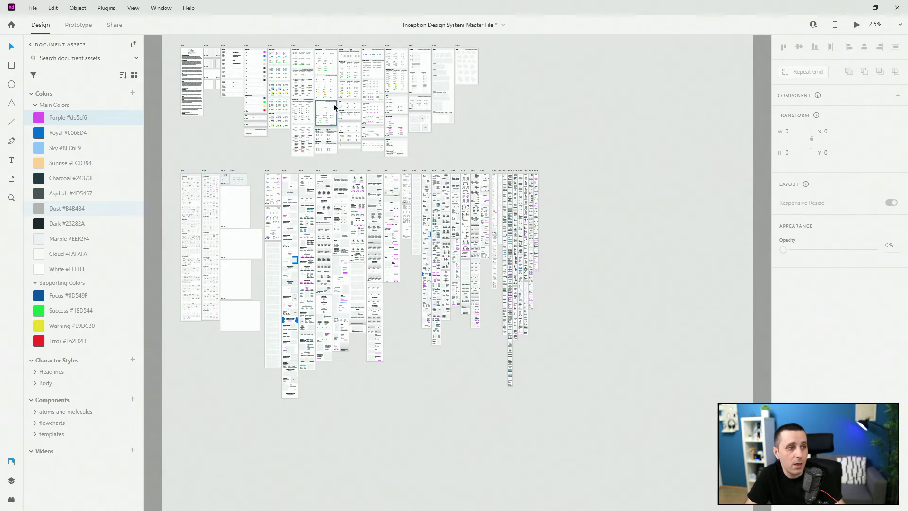
Change the first swatch's labels on the Colors artboard to the name Purple and the hex code #de5cf6, and deselect them.
{"action": "scroll", "coordinate": [261, 44], "scroll_direction": "up", "scroll_amount": 5}
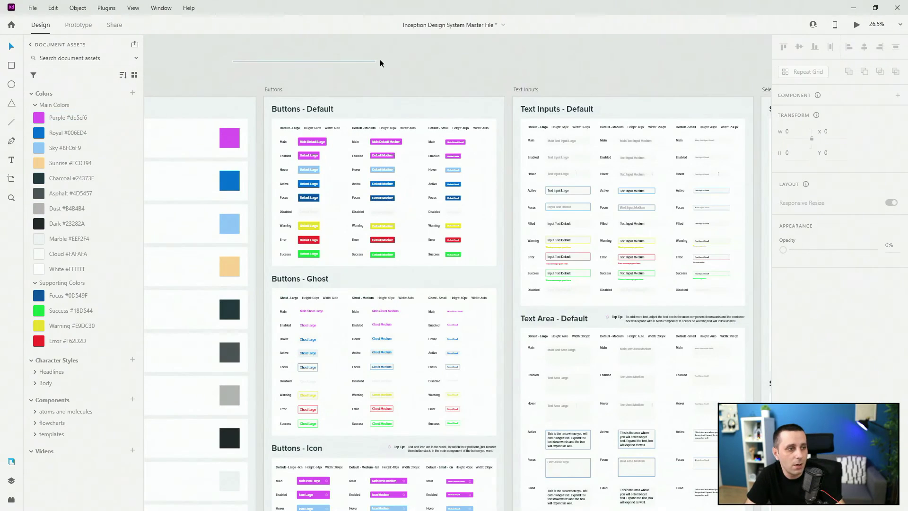
{"action": "scroll", "coordinate": [468, 59], "scroll_direction": "left", "scroll_amount": 5}
{"action": "scroll", "coordinate": [390, 87], "scroll_direction": "up", "scroll_amount": 4}
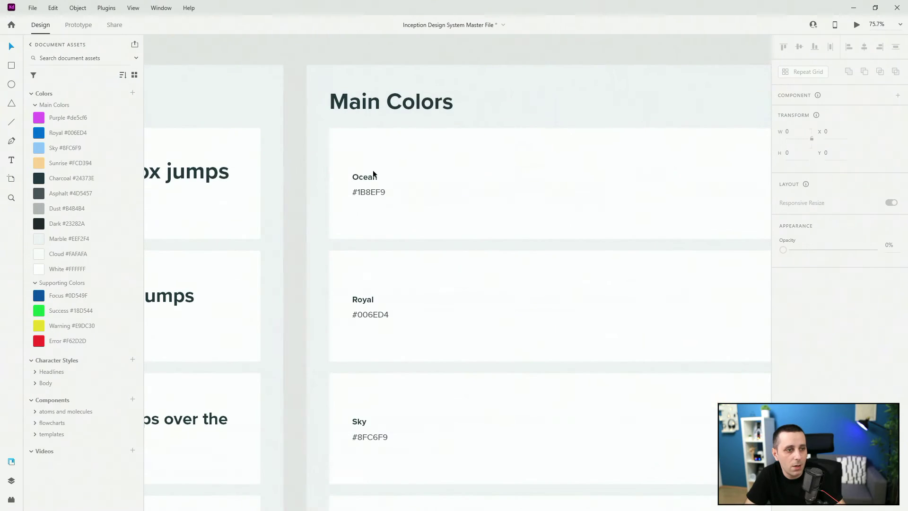
{"action": "left_click", "coordinate": [365, 177]}
{"action": "double_click", "coordinate": [368, 177]}
{"action": "type", "text": "Purple"}
{"action": "left_click", "coordinate": [372, 192]}
{"action": "double_click", "coordinate": [373, 191]}
{"action": "key", "text": "ctrl+v"}
{"action": "key", "text": "Escape"}
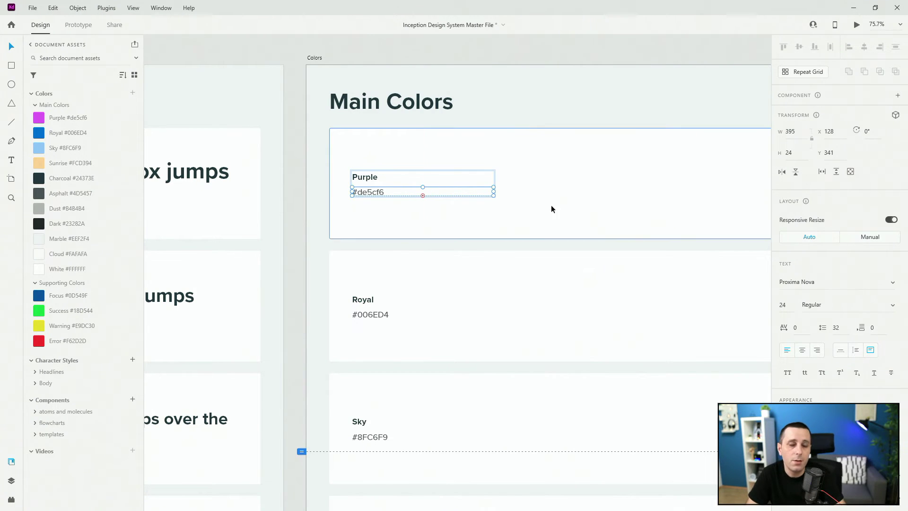
{"action": "scroll", "coordinate": [377, 195], "scroll_direction": "down", "scroll_amount": 5}
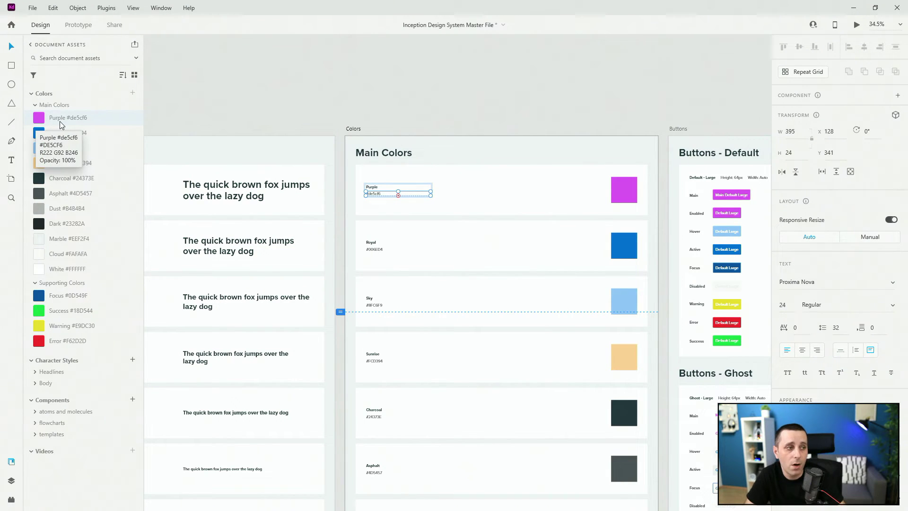
{"action": "scroll", "coordinate": [402, 199], "scroll_direction": "up", "scroll_amount": 3}
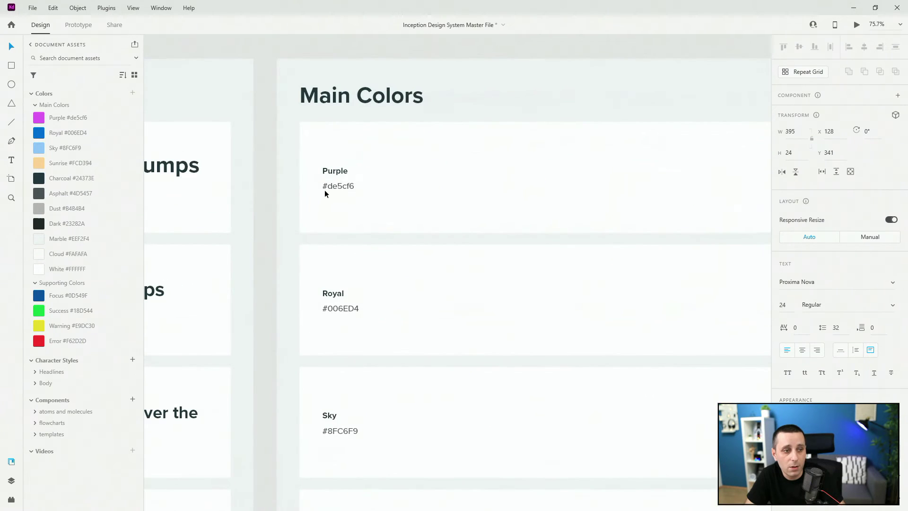
{"action": "scroll", "coordinate": [257, 196], "scroll_direction": "down", "scroll_amount": 1}
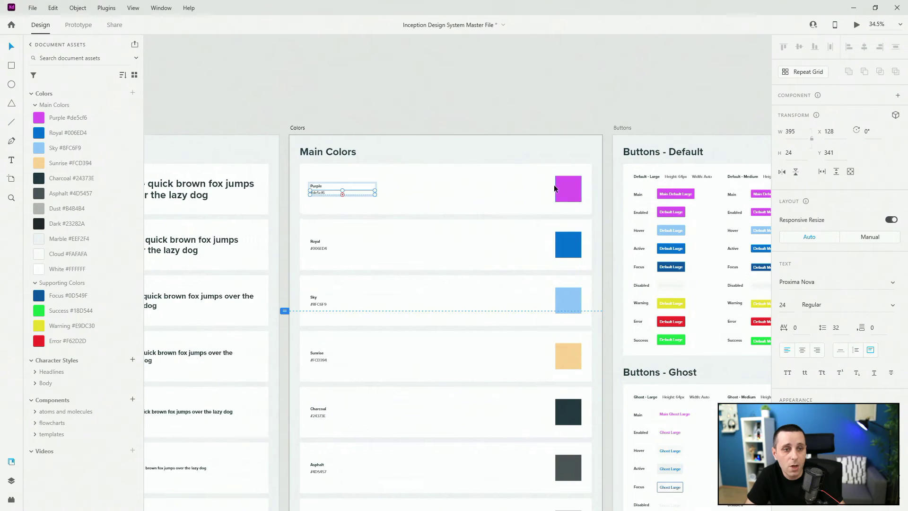
{"action": "left_click", "coordinate": [532, 89]}
Set the background fill of the Main Default Large button in the Buttons - Default section to green #158411.
{"action": "key", "text": "ctrl+0"}
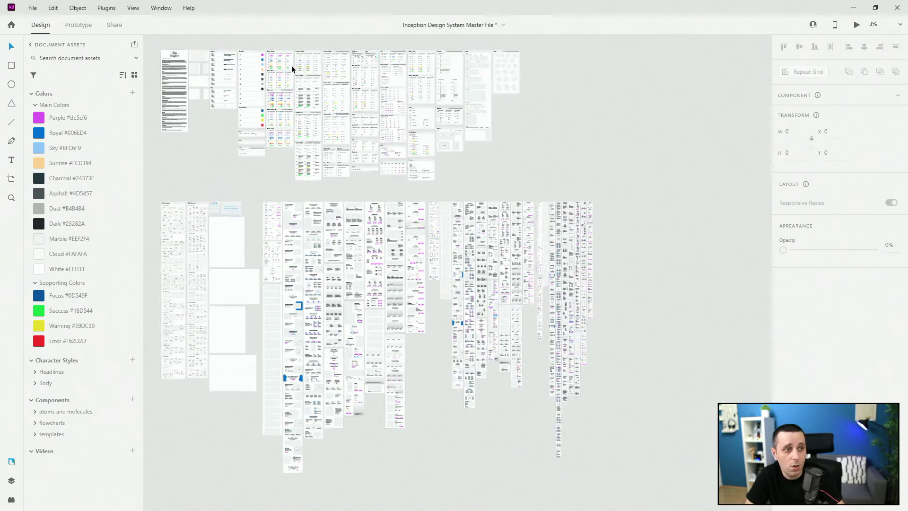
{"action": "scroll", "coordinate": [263, 58], "scroll_direction": "up", "scroll_amount": 5}
{"action": "scroll", "coordinate": [332, 89], "scroll_direction": "up", "scroll_amount": 10}
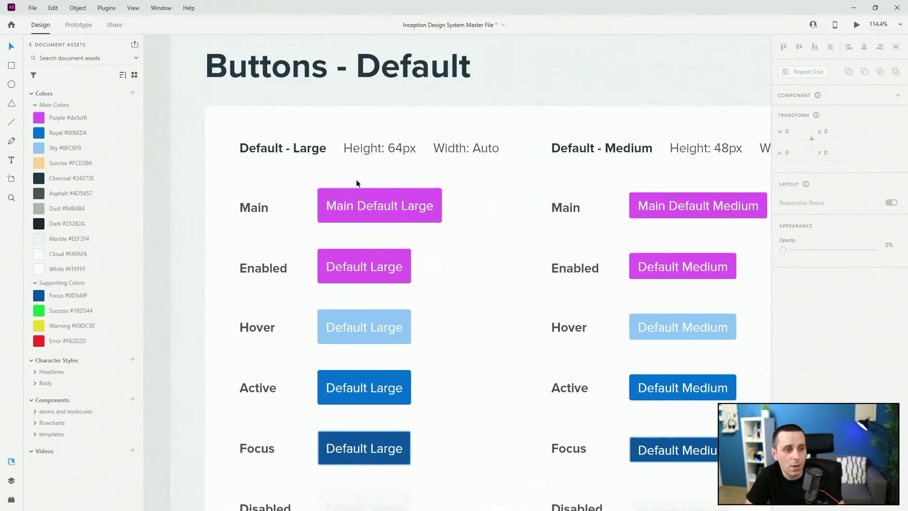
{"action": "left_click", "coordinate": [370, 195]}
{"action": "scroll", "coordinate": [344, 197], "scroll_direction": "up", "scroll_amount": 3}
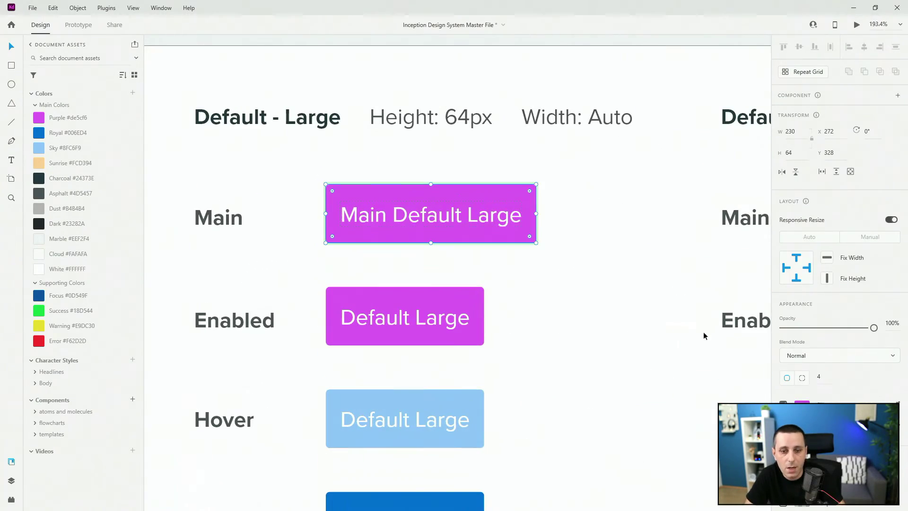
{"action": "left_click", "coordinate": [802, 404]}
{"action": "mouse_move", "coordinate": [754, 364]}
{"action": "left_mouse_down"}
{"action": "mouse_move", "coordinate": [755, 405]}
{"action": "mouse_move", "coordinate": [725, 389]}
{"action": "mouse_move", "coordinate": [729, 398]}
{"action": "mouse_move", "coordinate": [731, 388]}
{"action": "left_mouse_up"}
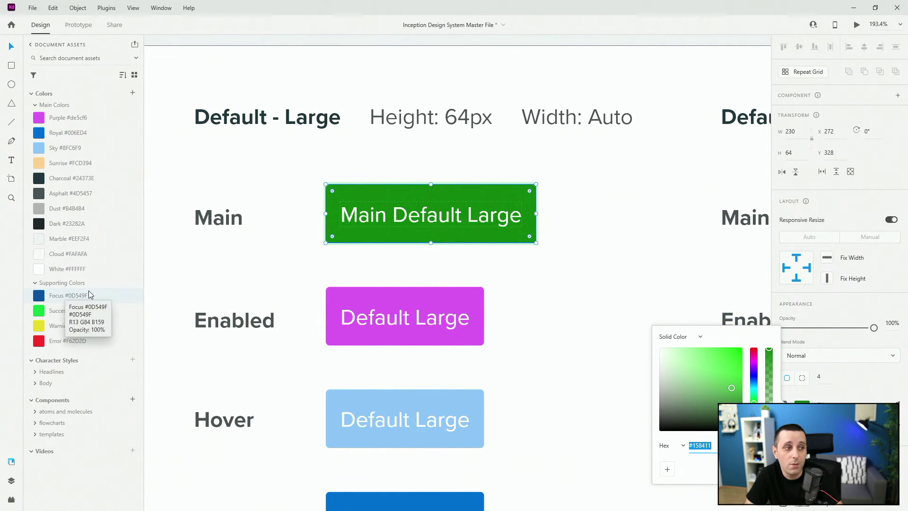
Add the selected button's green as a color asset named Navy #158411 and place it in Main Colors between Dark and Marble.
{"action": "left_click", "coordinate": [133, 94]}
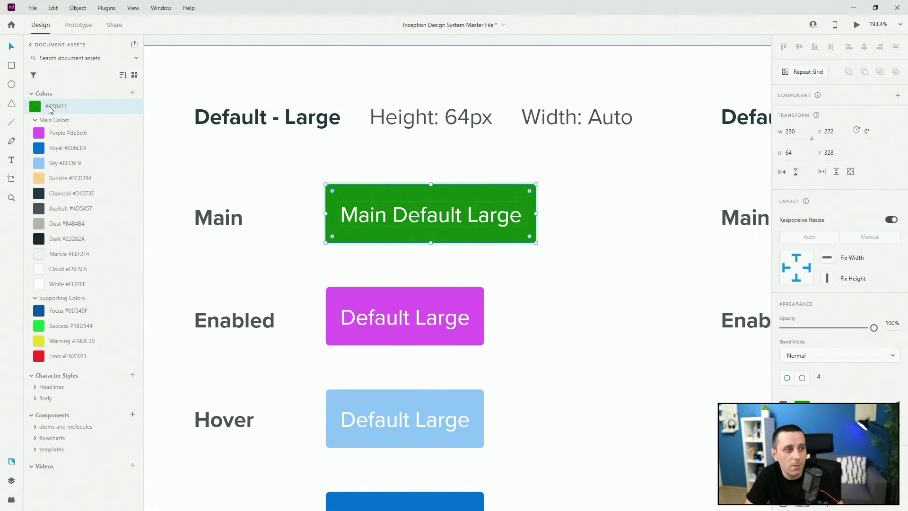
{"action": "right_click", "coordinate": [53, 111]}
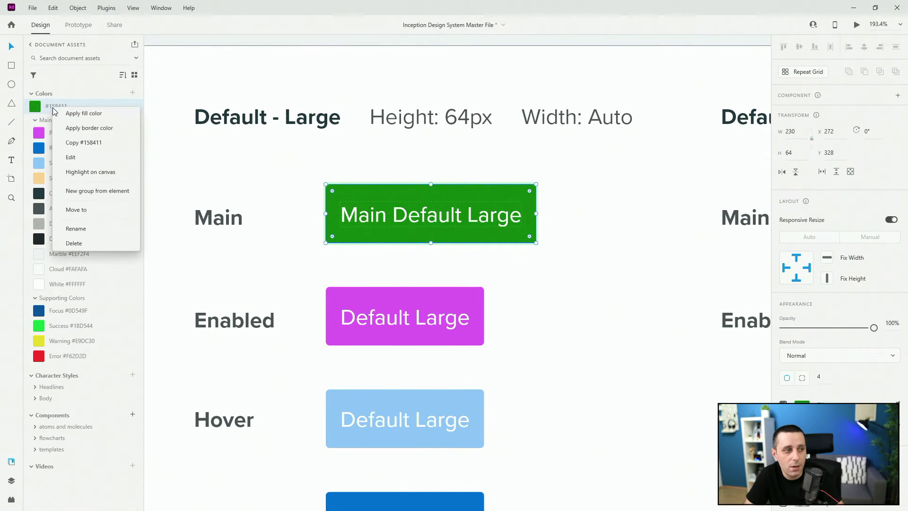
{"action": "left_click", "coordinate": [92, 230]}
{"action": "key", "text": "Home"}
{"action": "type", "text": "Nav"}
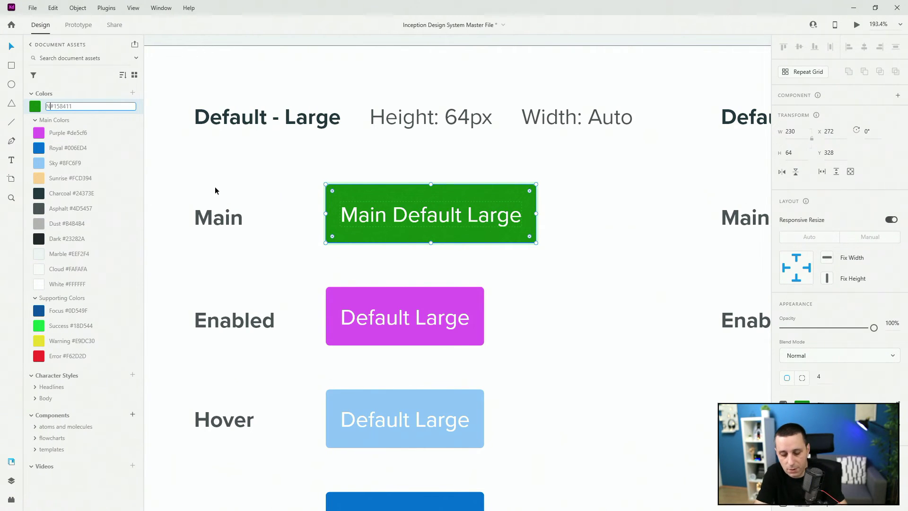
{"action": "type", "text": "y"}
{"action": "key", "text": "Return"}
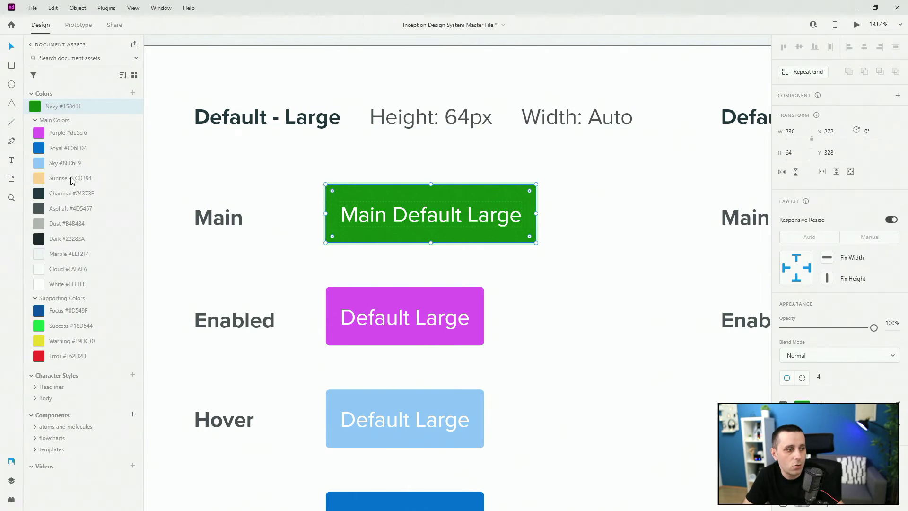
{"action": "left_click_drag", "start_coordinate": [72, 237], "coordinate": [60, 246]}
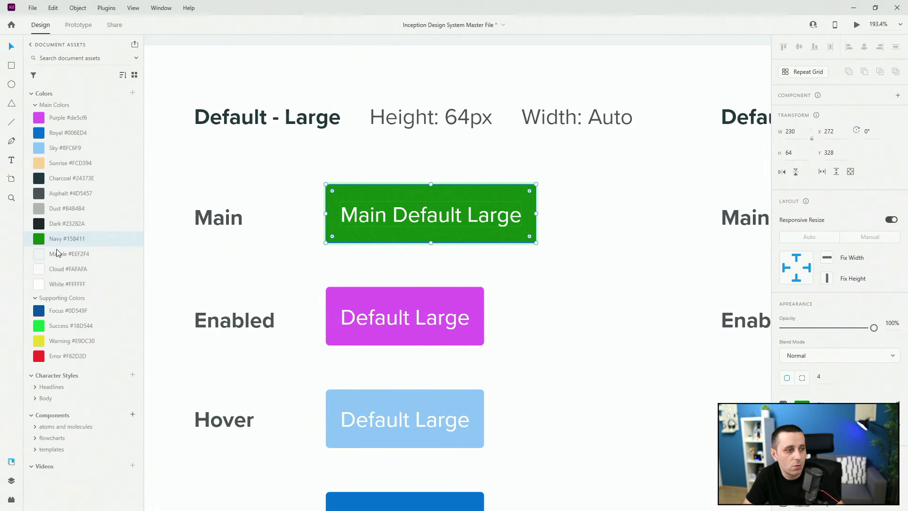
Duplicate the White color card at the end of the Main Colors section on the Colors artboard.
{"action": "scroll", "coordinate": [608, 246], "scroll_direction": "down", "scroll_amount": 10}
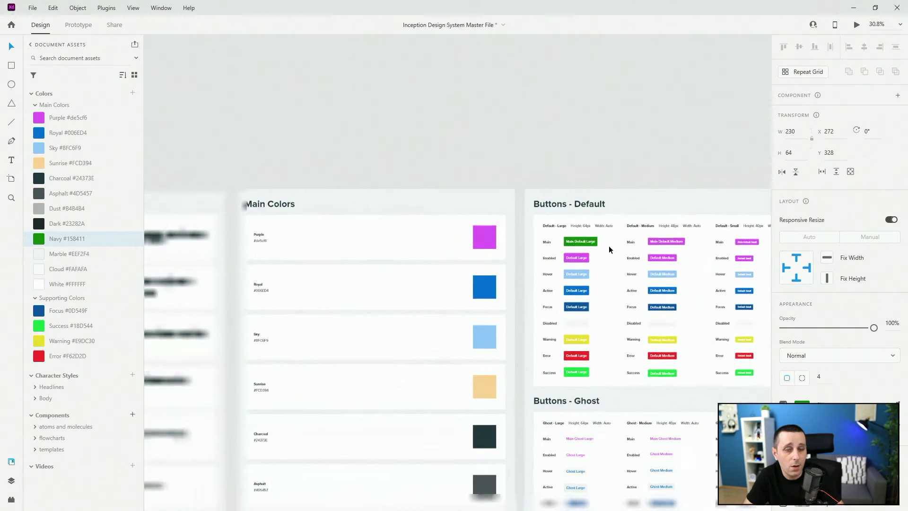
{"action": "scroll", "coordinate": [608, 242], "scroll_direction": "down", "scroll_amount": 15}
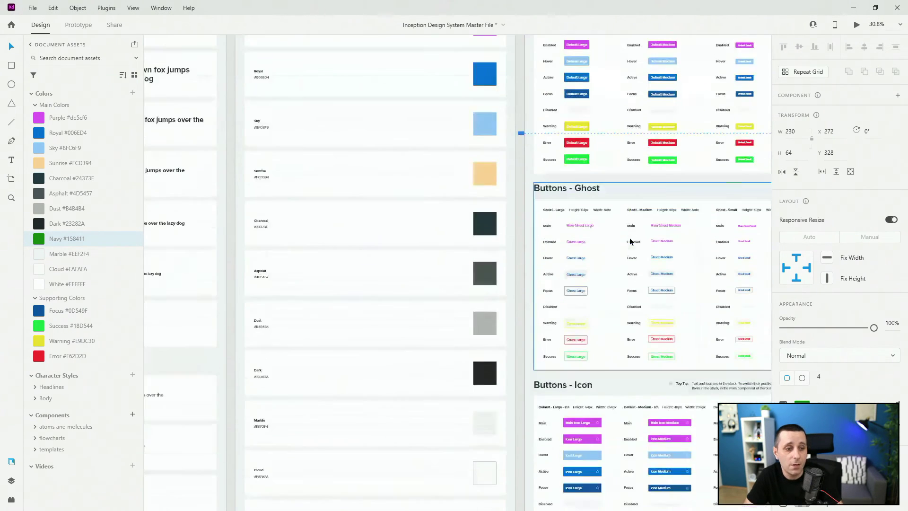
{"action": "left_click", "coordinate": [339, 242]}
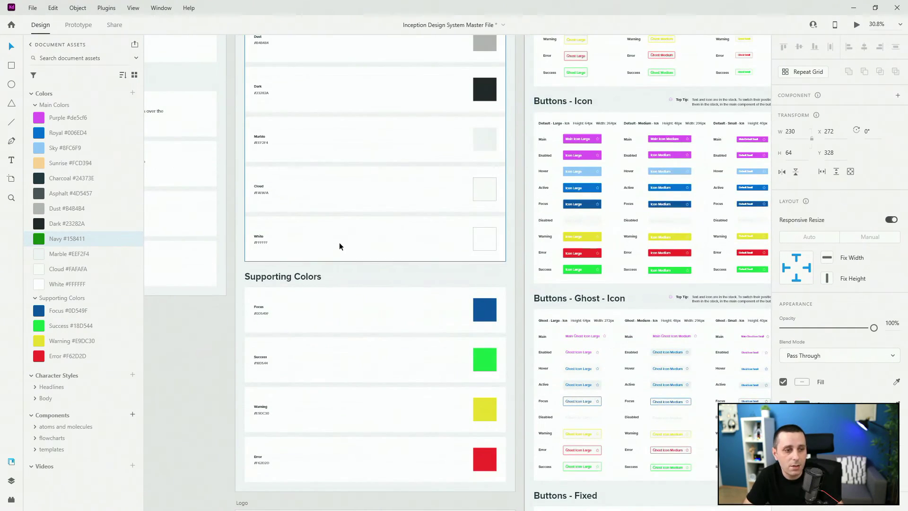
{"action": "scroll", "coordinate": [271, 242], "scroll_direction": "up", "scroll_amount": 2}
{"action": "scroll", "coordinate": [271, 241], "scroll_direction": "up", "scroll_amount": 2}
{"action": "double_click", "coordinate": [362, 234]}
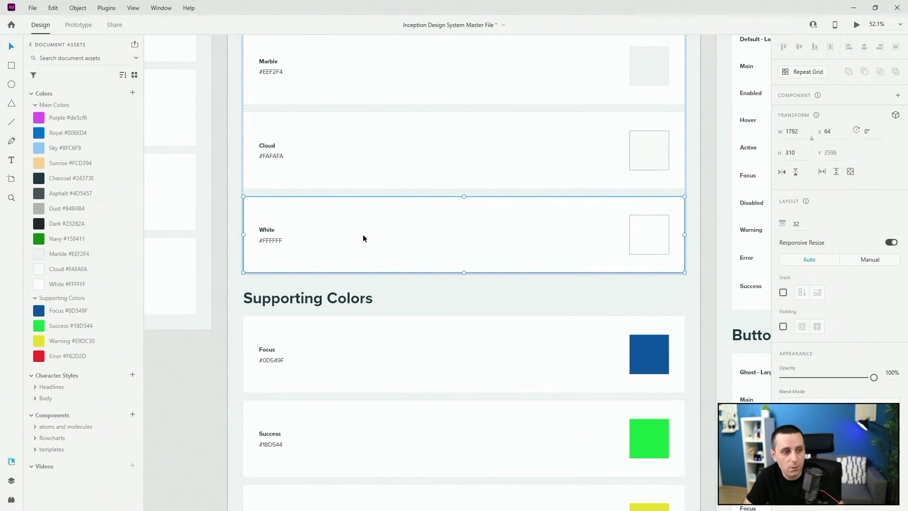
{"action": "key", "text": "ctrl+d"}
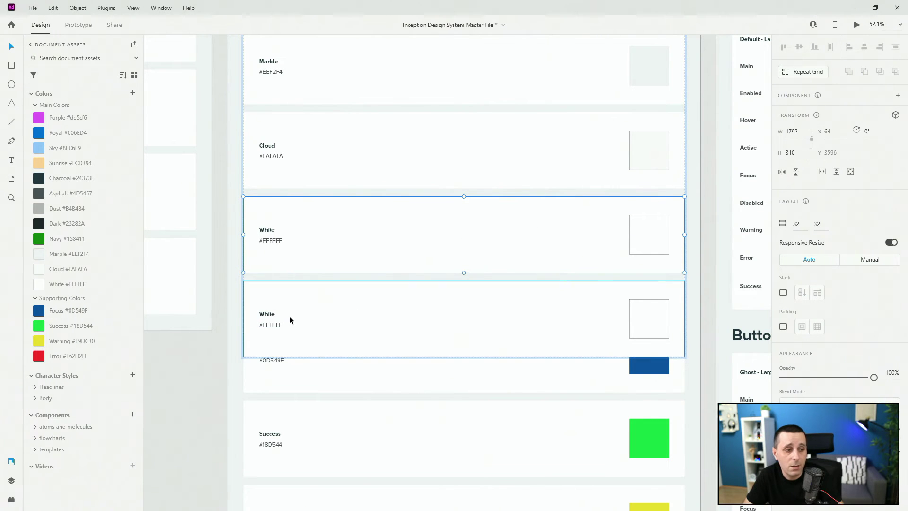
Change the name label on the duplicated White card to Navy.
{"action": "double_click", "coordinate": [271, 316]}
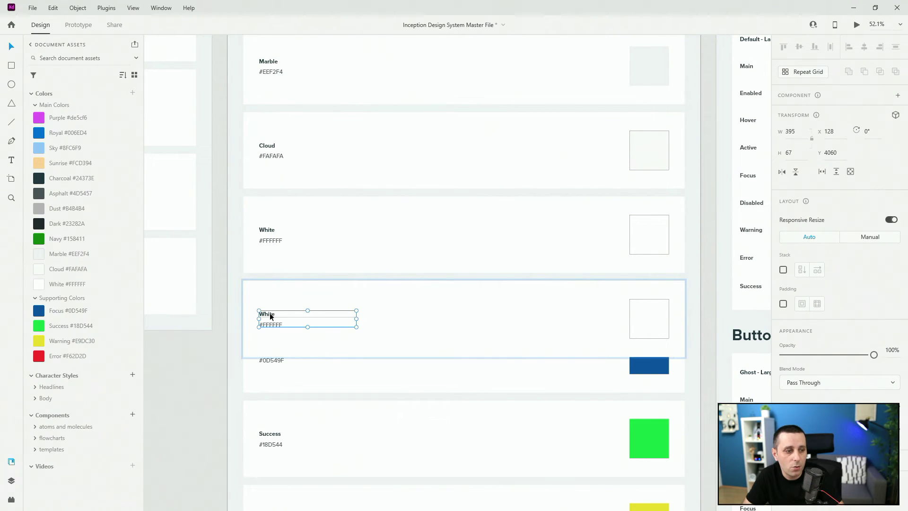
{"action": "double_click", "coordinate": [271, 316]}
{"action": "double_click", "coordinate": [270, 314]}
{"action": "type", "text": "Na"}
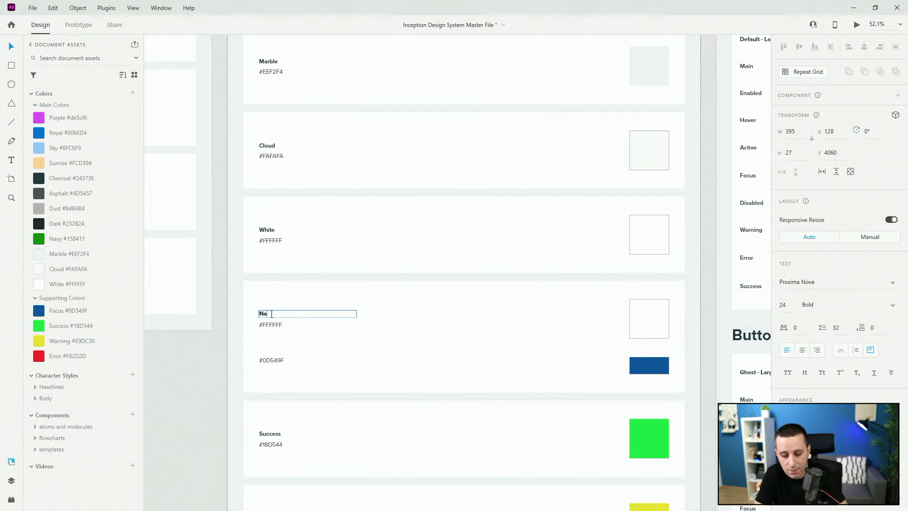
{"action": "type", "text": "vy"}
{"action": "key", "text": "Escape"}
Replace the new card's hex label with #158411 copied from the Navy asset, and fill its color box with Navy.
{"action": "right_click", "coordinate": [57, 241]}
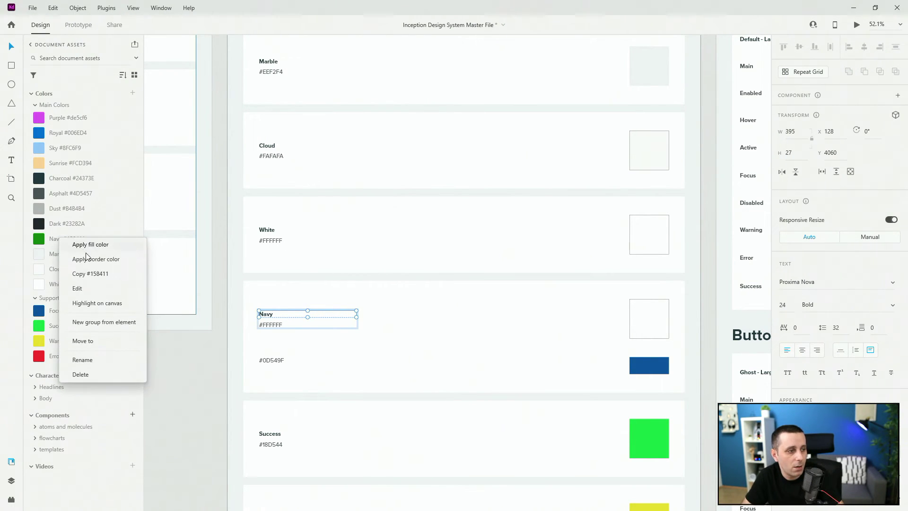
{"action": "left_click", "coordinate": [93, 272]}
{"action": "double_click", "coordinate": [275, 324]}
{"action": "key", "text": "ctrl+v"}
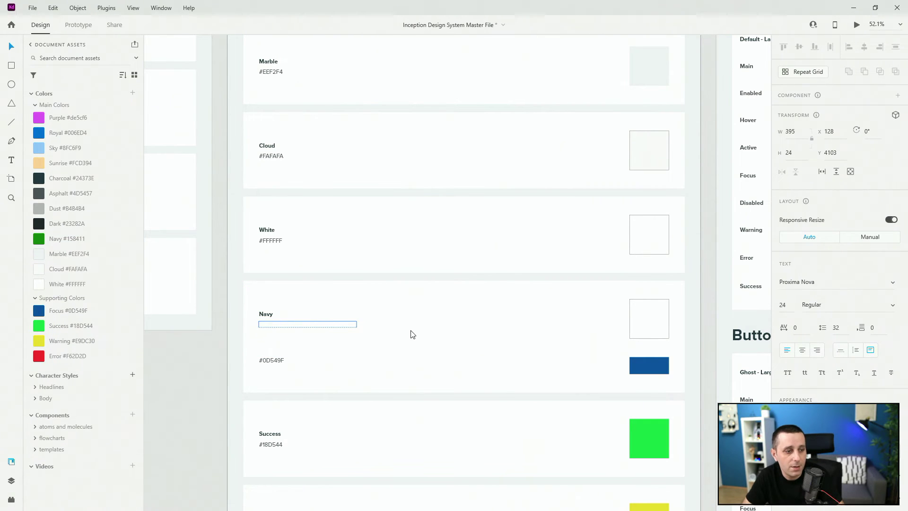
{"action": "left_click", "coordinate": [648, 326]}
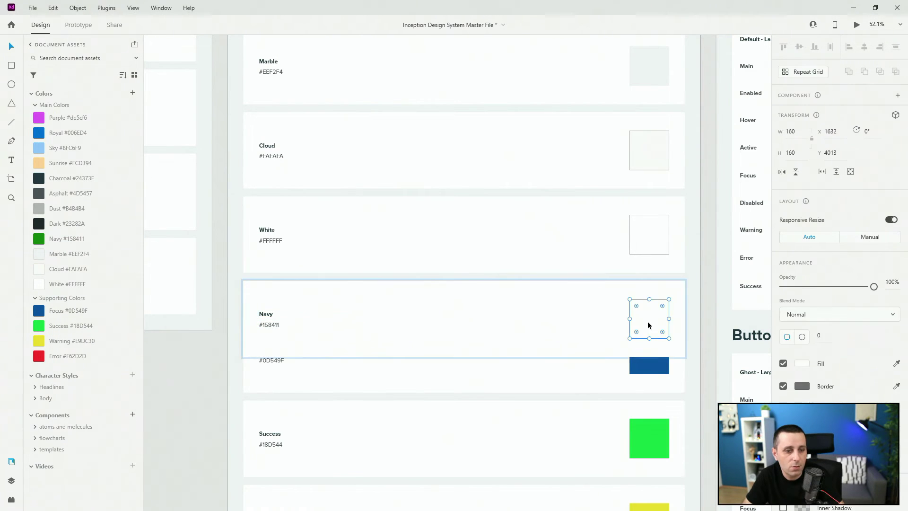
{"action": "left_click", "coordinate": [66, 234]}
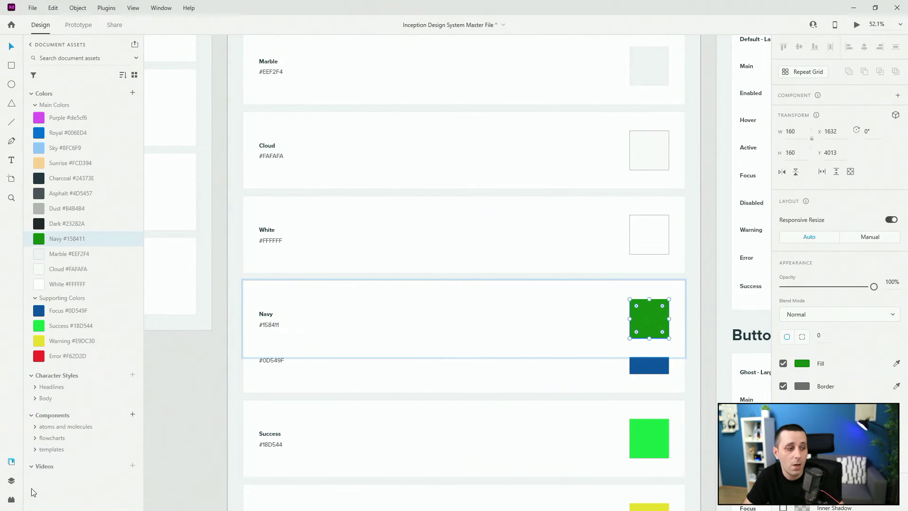
Reorder the Navy card's color 10 group in the layers so it sits between color 6 and color 7.
{"action": "left_click", "coordinate": [12, 481]}
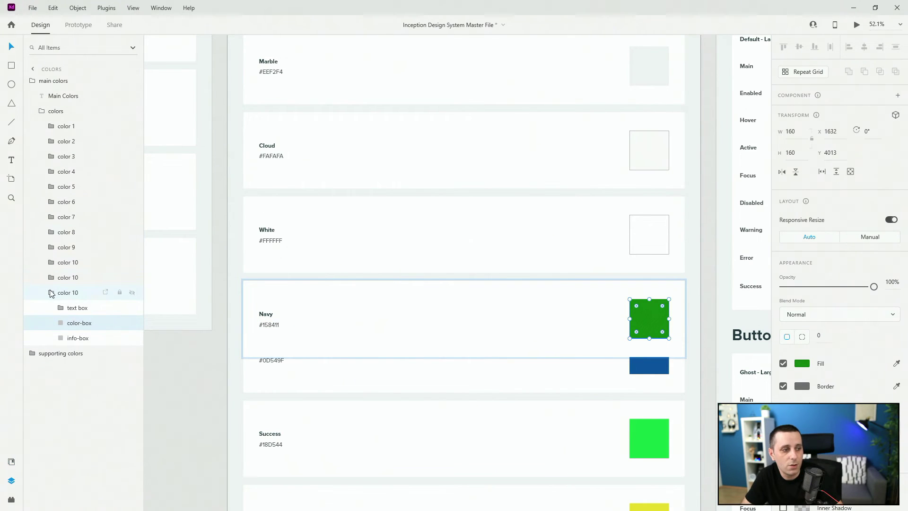
{"action": "left_click", "coordinate": [51, 293]}
{"action": "double_click", "coordinate": [67, 293]}
{"action": "key", "text": "Return"}
{"action": "scroll", "coordinate": [618, 196], "scroll_direction": "down", "scroll_amount": 1}
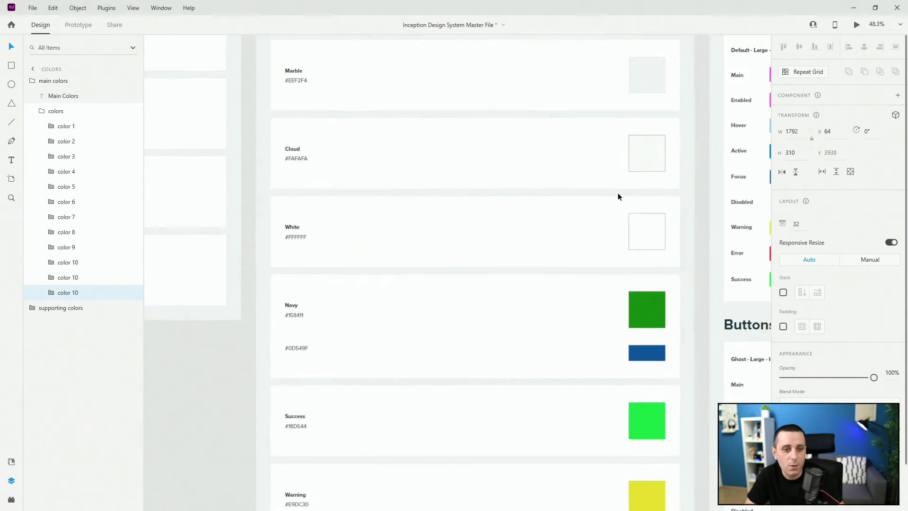
{"action": "scroll", "coordinate": [617, 194], "scroll_direction": "down", "scroll_amount": 3}
{"action": "left_click_drag", "start_coordinate": [75, 297], "coordinate": [74, 214]}
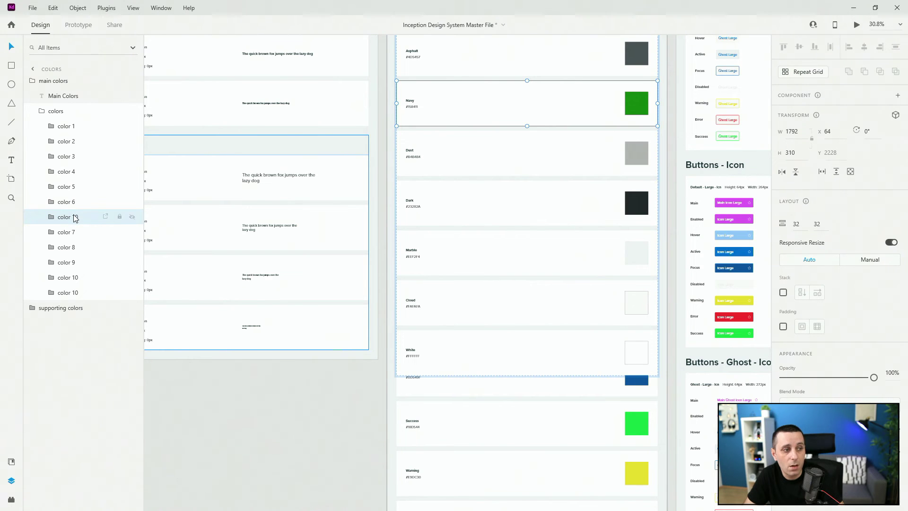
{"action": "left_click", "coordinate": [74, 230]}
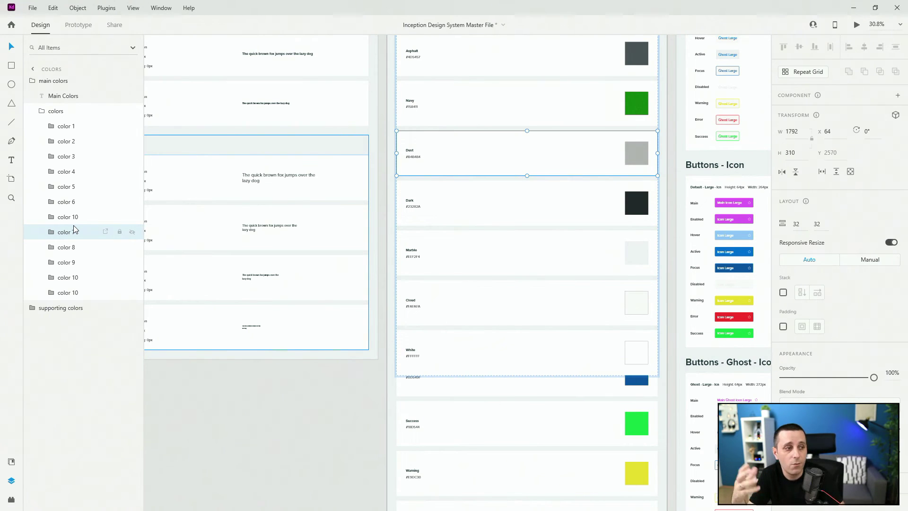
Slightly lower the fill opacity of the Navy card's color box.
{"action": "double_click", "coordinate": [640, 103]}
{"action": "scroll", "coordinate": [566, 86], "scroll_direction": "up", "scroll_amount": 5}
{"action": "scroll", "coordinate": [354, 140], "scroll_direction": "down", "scroll_amount": 4}
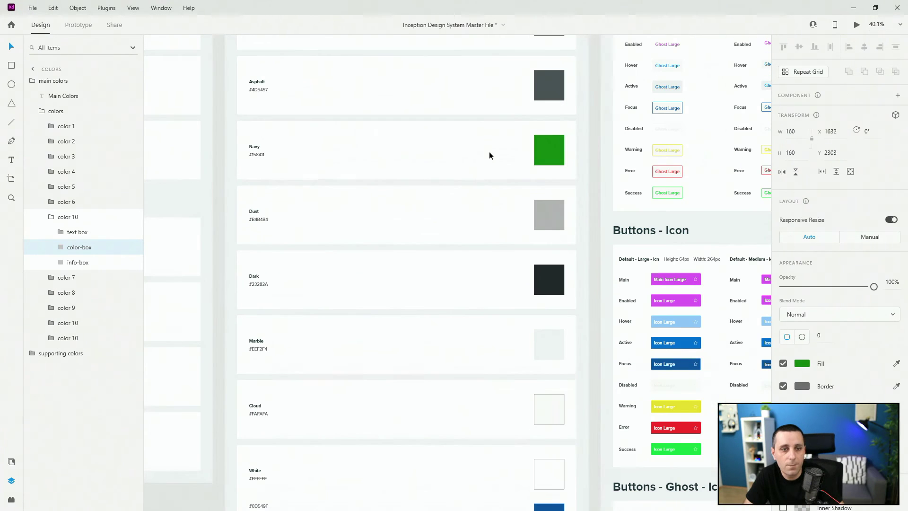
{"action": "left_click", "coordinate": [802, 363]}
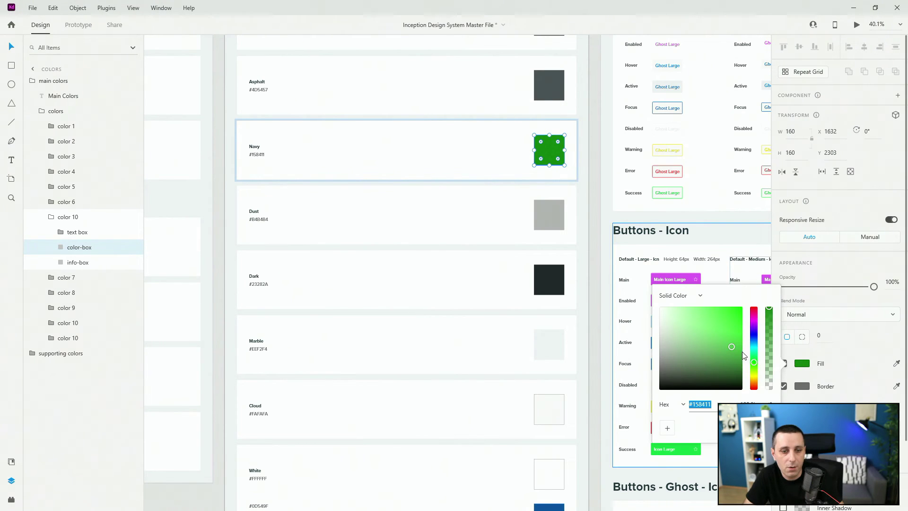
{"action": "left_click_drag", "start_coordinate": [768, 309], "coordinate": [769, 323]}
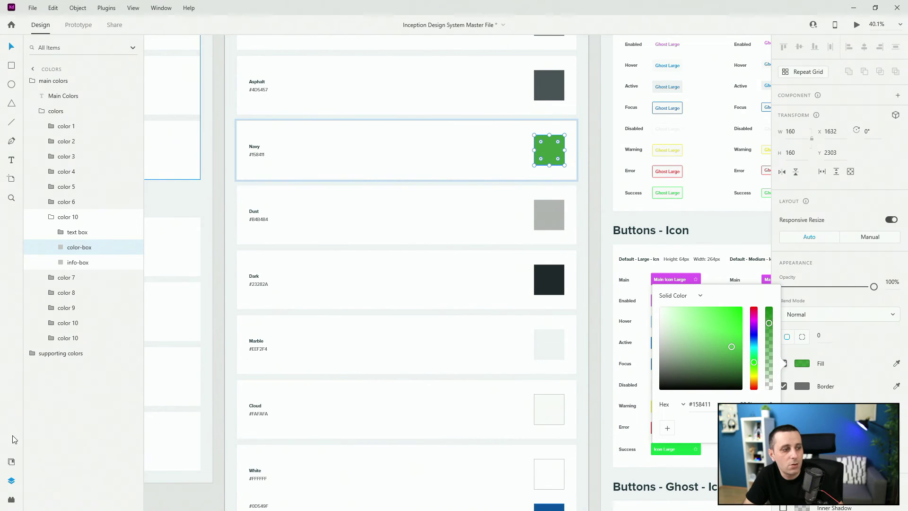
Add the selected color box's colors to the document assets and delete the unwanted grey #707070 asset.
{"action": "left_click", "coordinate": [12, 461]}
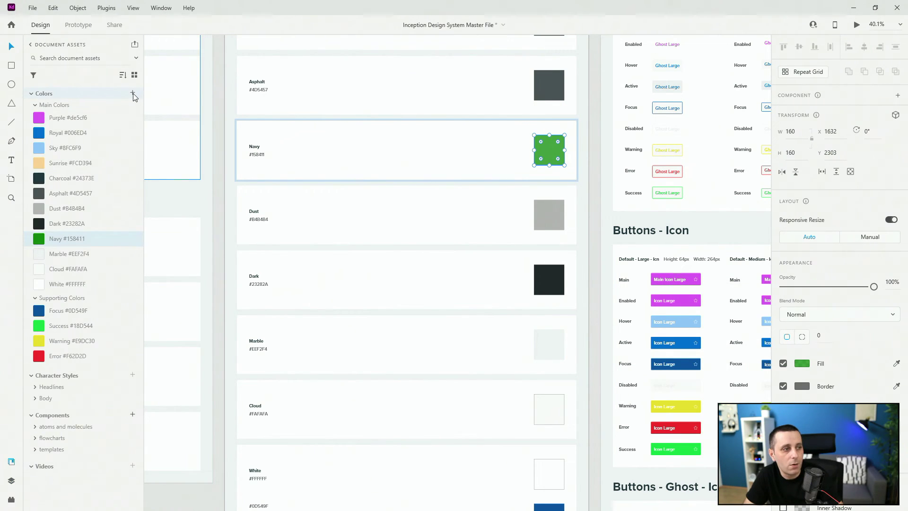
{"action": "left_click", "coordinate": [133, 94]}
{"action": "left_click", "coordinate": [70, 106]}
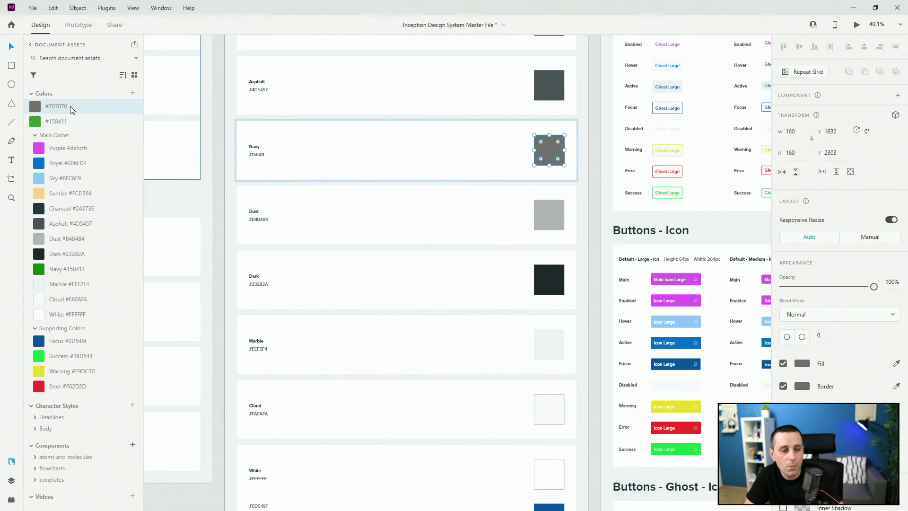
{"action": "key", "text": "Delete"}
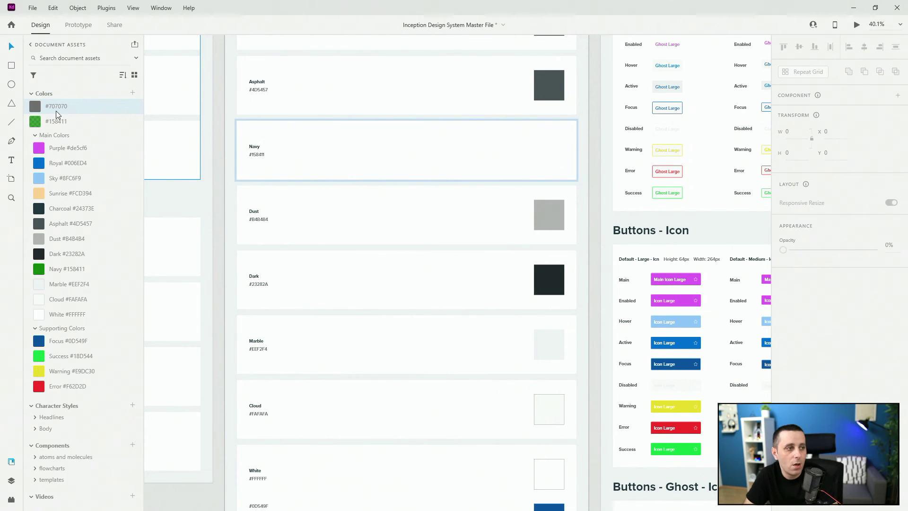
{"action": "key", "text": "ctrl+z"}
{"action": "right_click", "coordinate": [58, 105]}
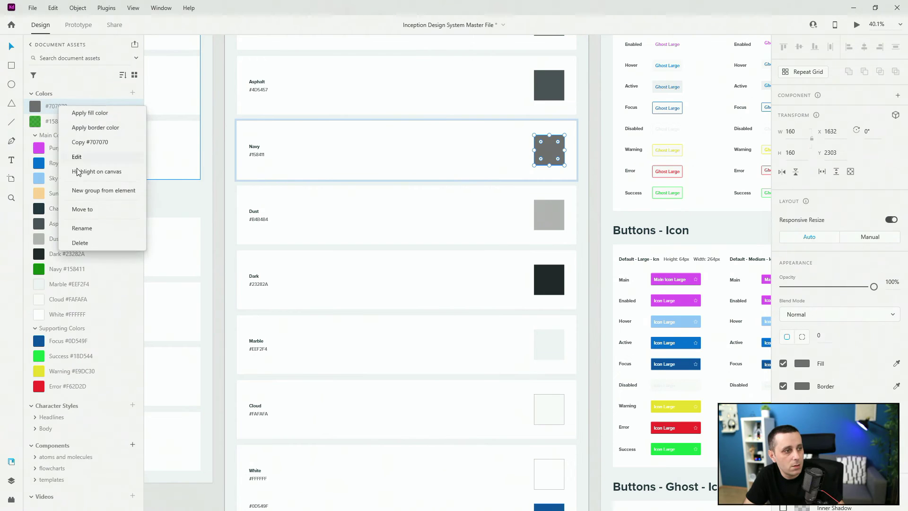
{"action": "left_click", "coordinate": [80, 242]}
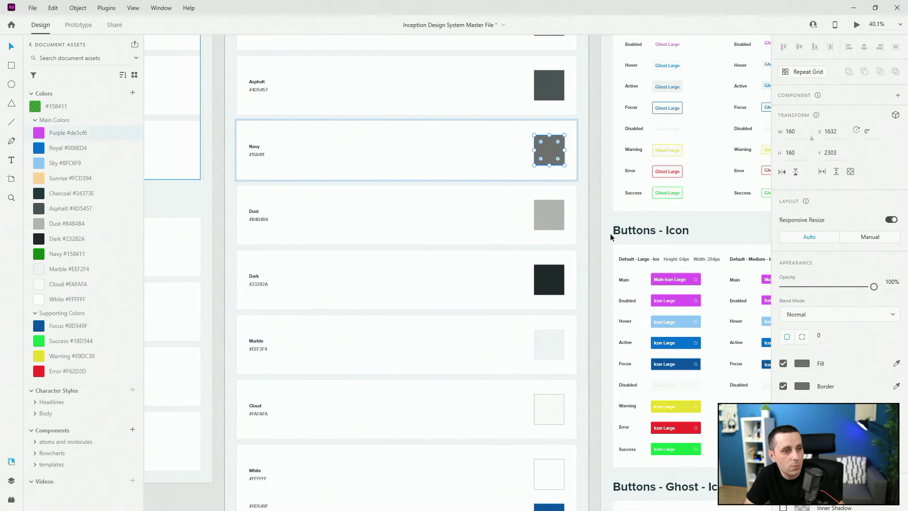
Reapply the translucent green asset to the Navy color box and rename that asset Navy 80 #158411.
{"action": "left_click", "coordinate": [45, 110]}
{"action": "right_click", "coordinate": [57, 109]}
{"action": "left_click", "coordinate": [108, 230]}
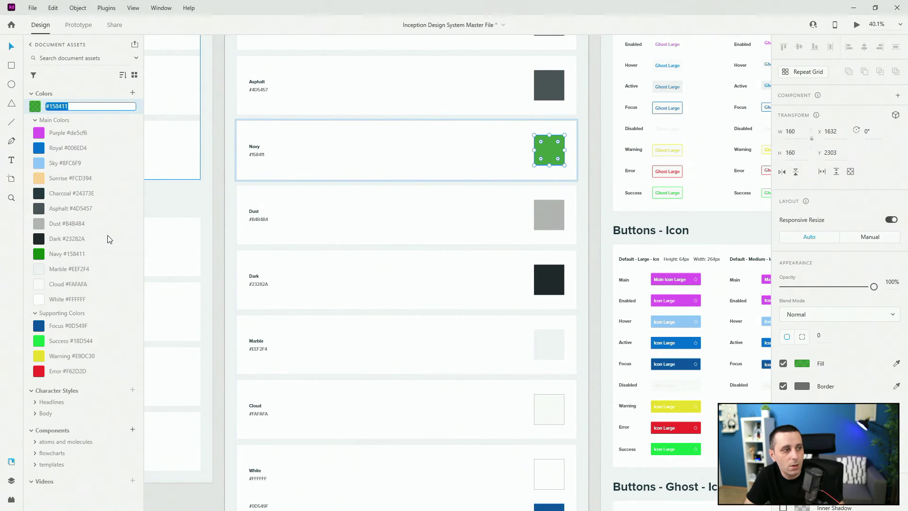
{"action": "key", "text": "BackSpace"}
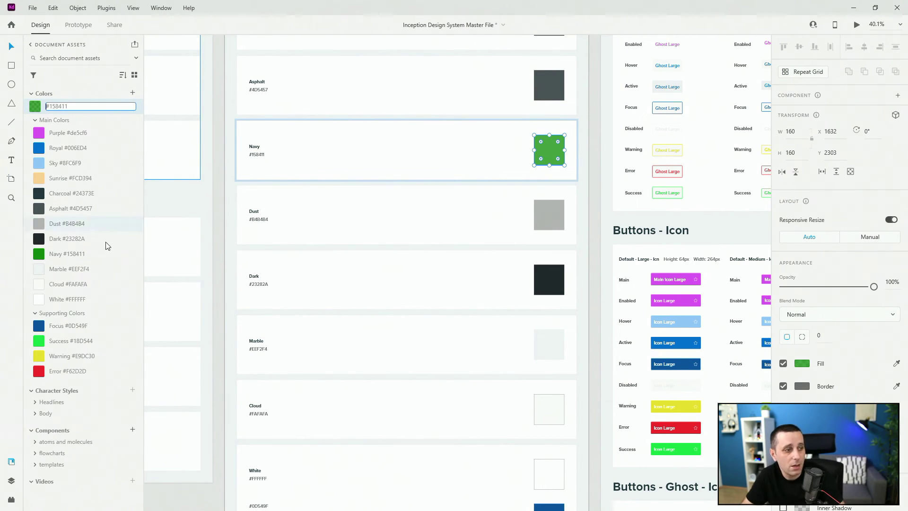
{"action": "type", "text": "Navy 80"}
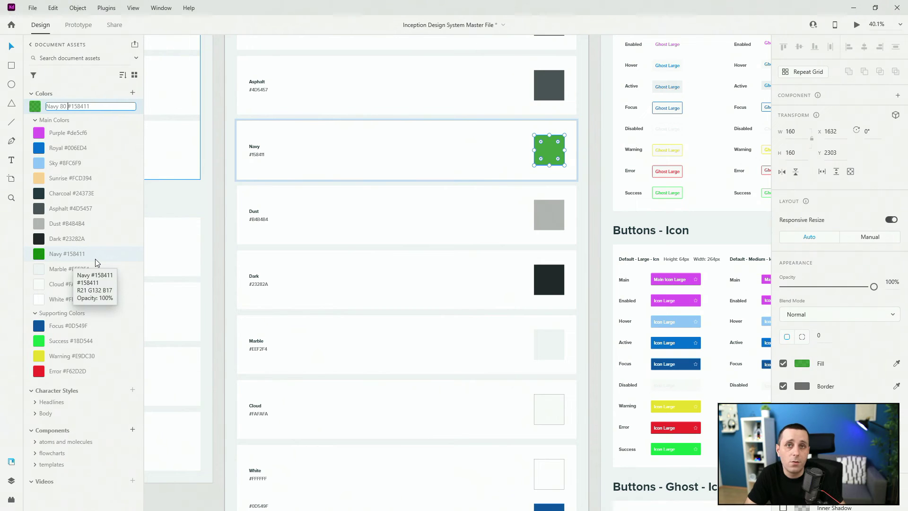
{"action": "key", "text": "Return"}
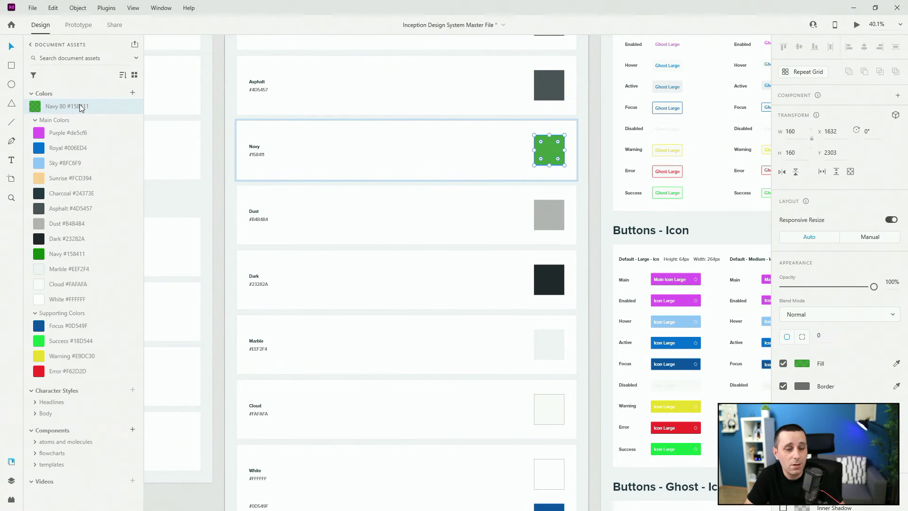
{"action": "mouse_move", "coordinate": [79, 107]}
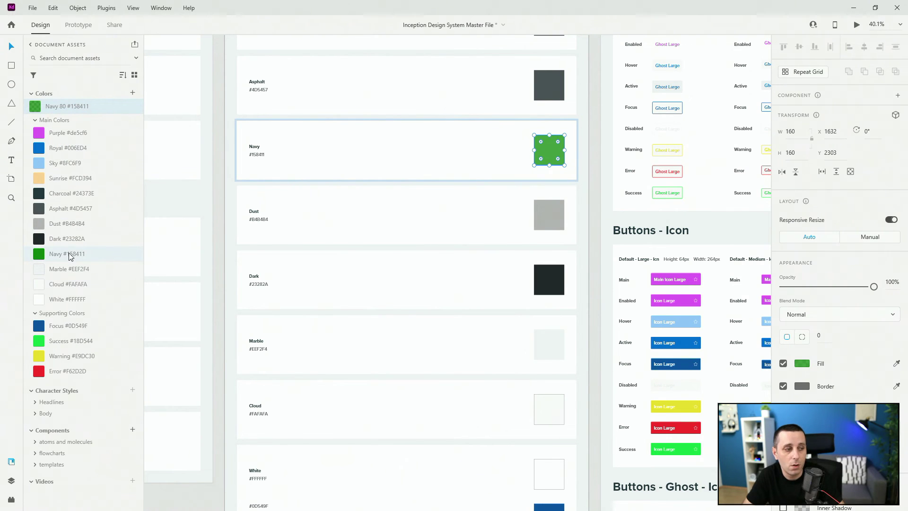
{"action": "mouse_move", "coordinate": [63, 255]}
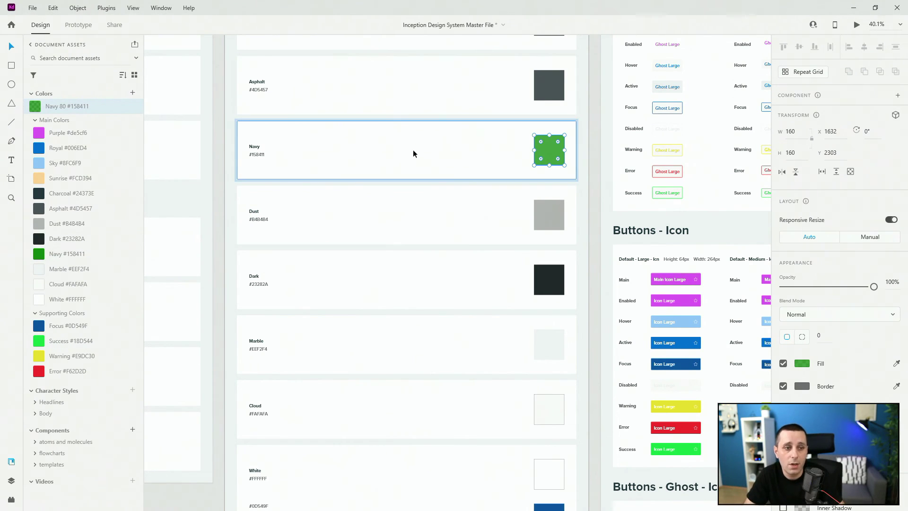
{"action": "scroll", "coordinate": [418, 134], "scroll_direction": "down", "scroll_amount": 5}
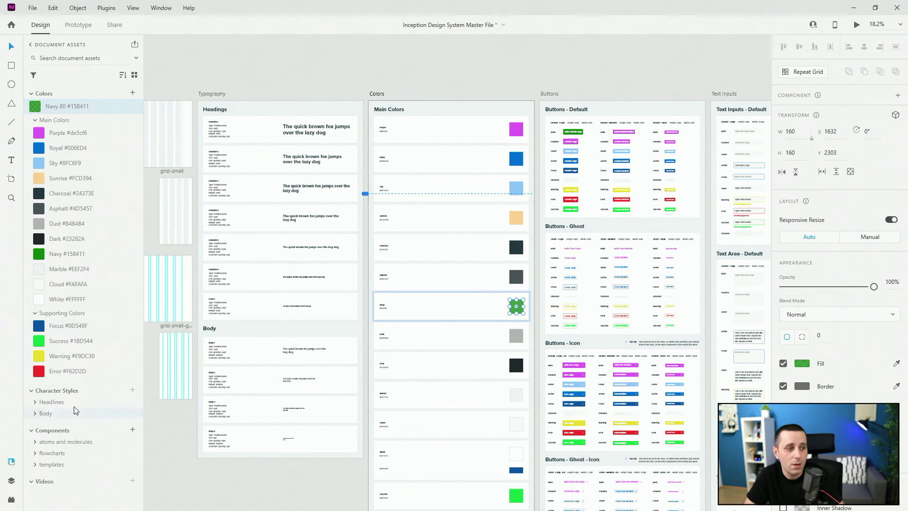
{"action": "mouse_move", "coordinate": [53, 344]}
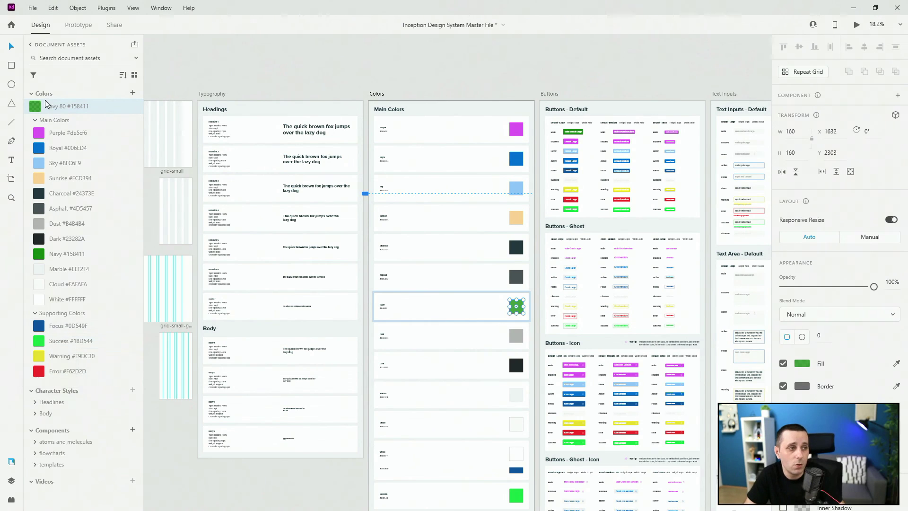
{"action": "right_click", "coordinate": [64, 108]}
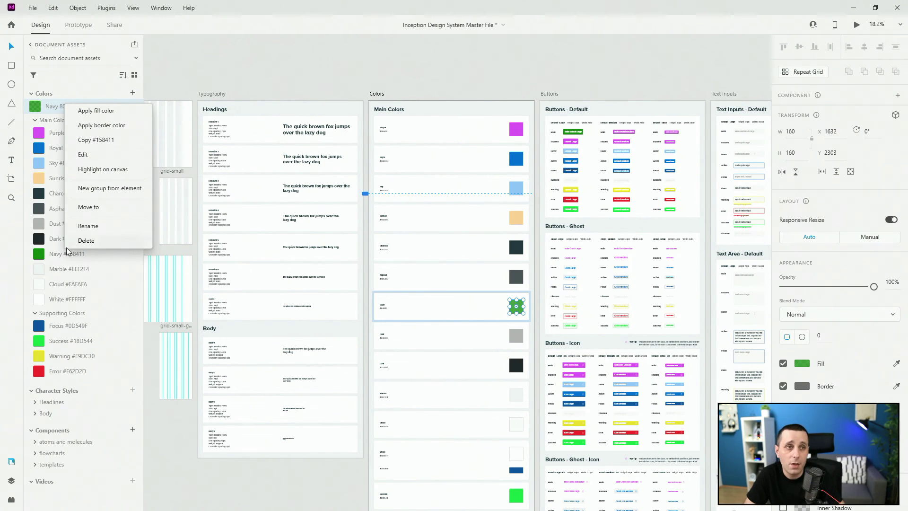
{"action": "left_click", "coordinate": [279, 73]}
{"action": "right_click", "coordinate": [69, 116]}
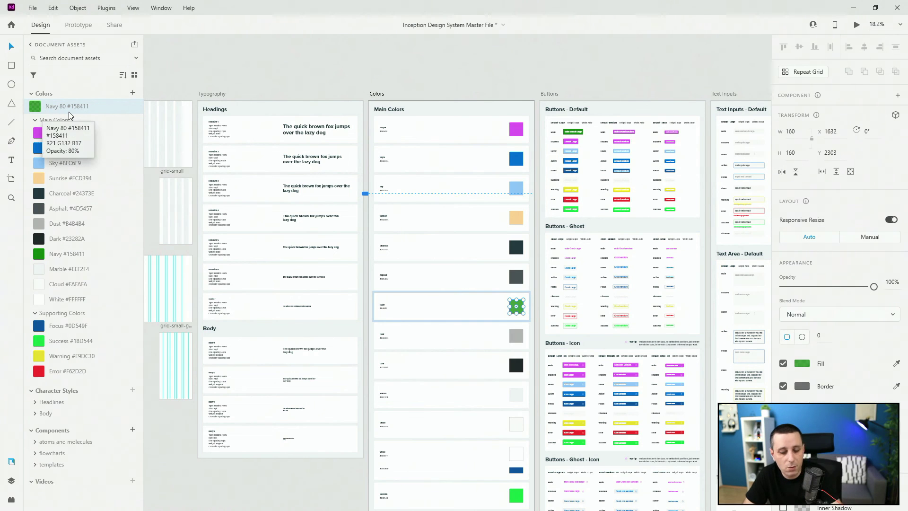
{"action": "left_click", "coordinate": [64, 115]}
{"action": "mouse_move", "coordinate": [69, 109]}
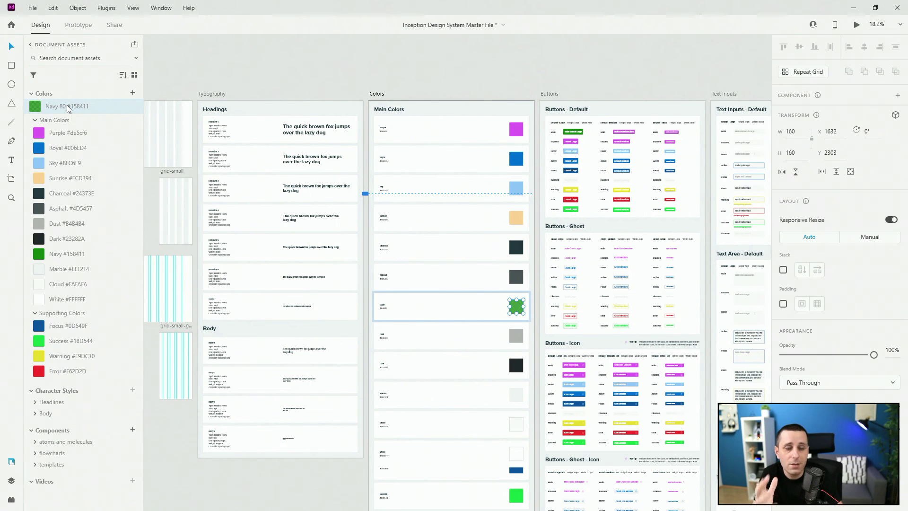
Fit all of the document's artboards in view and deselect the Navy card's color box.
{"action": "key", "text": "ctrl+0"}
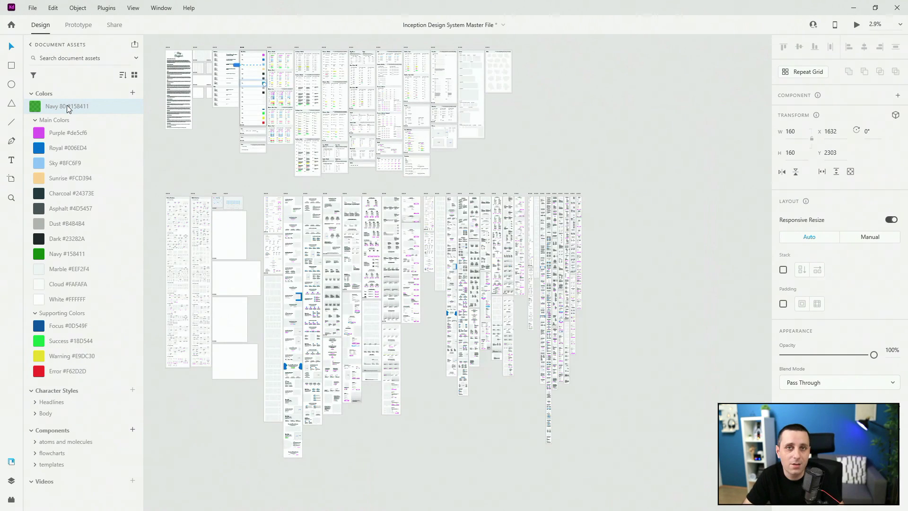
{"action": "left_click", "coordinate": [534, 82]}
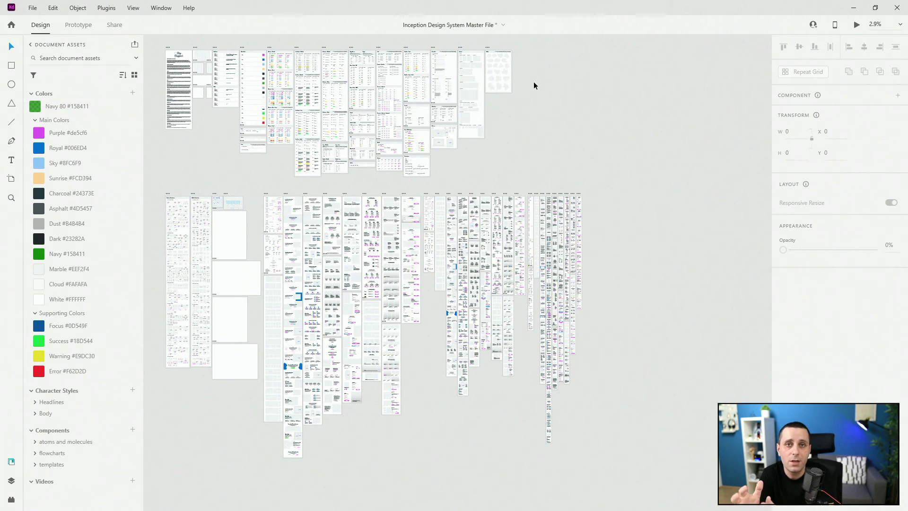